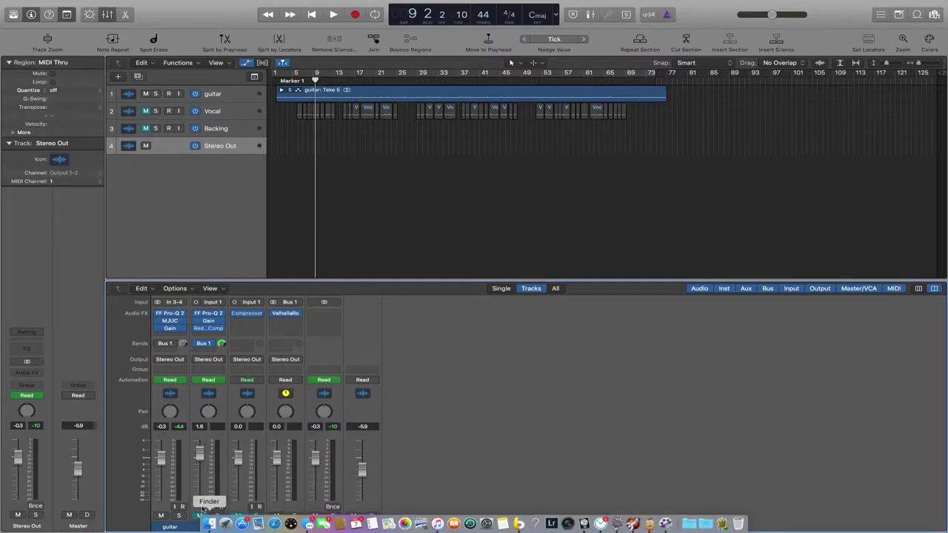
Unmute the Vocal channel and open the Compressor plug-in inserted on the Backing channel.
click(200, 515)
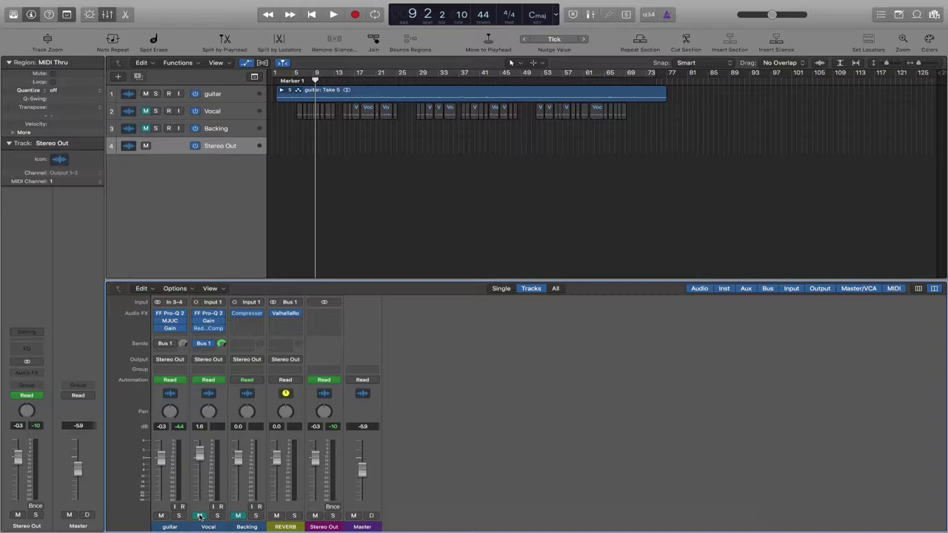
click(200, 516)
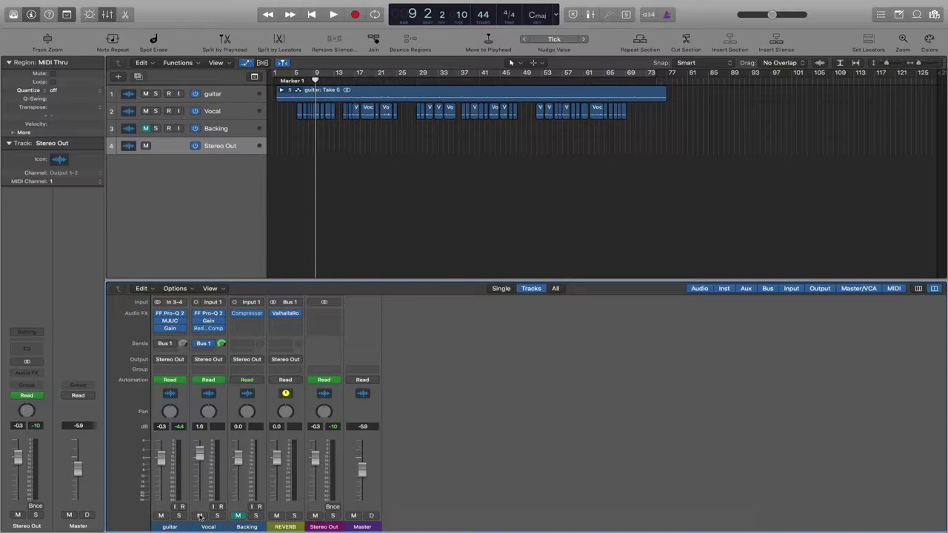
click(249, 316)
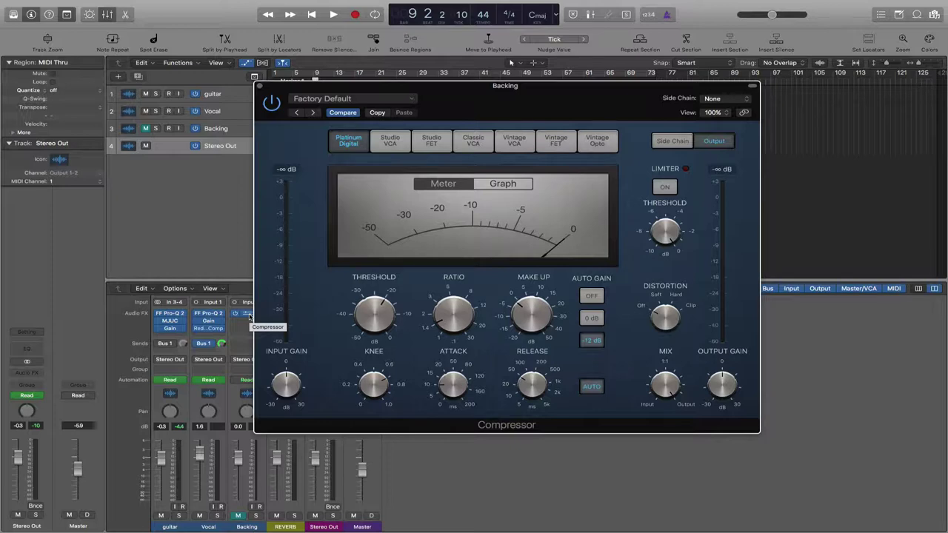
Step through the Compressor's circuit models from Studio VCA to Vintage Opto, finishing on Platinum Digital.
click(386, 145)
click(432, 143)
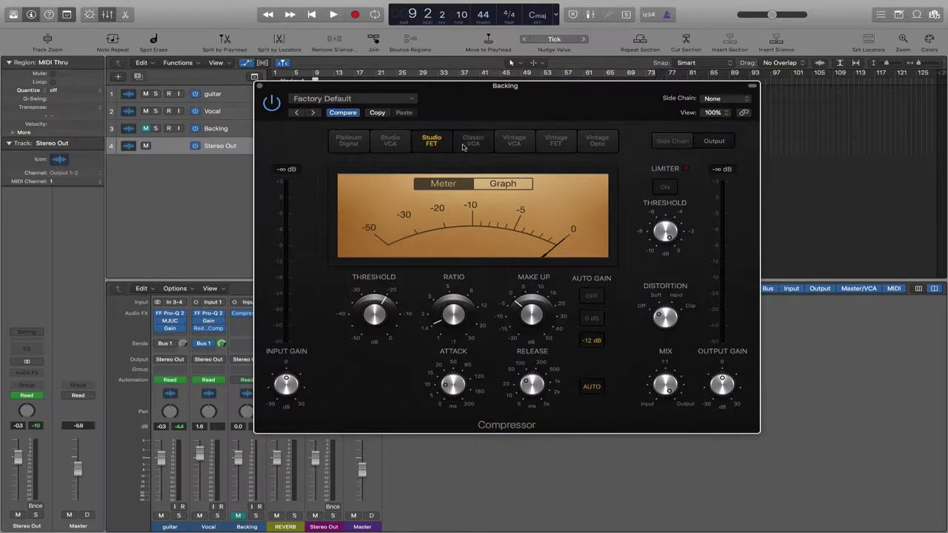
click(468, 144)
click(514, 142)
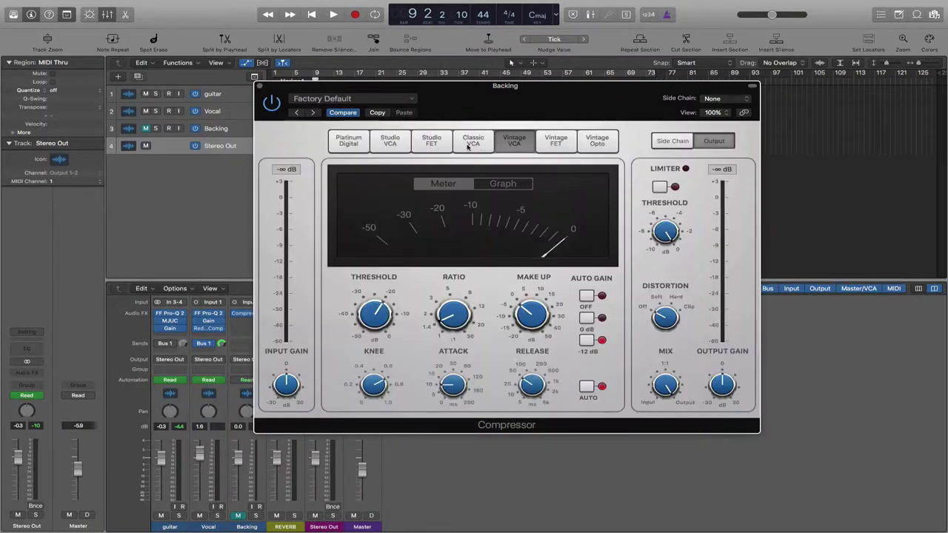
click(563, 147)
click(599, 145)
click(354, 141)
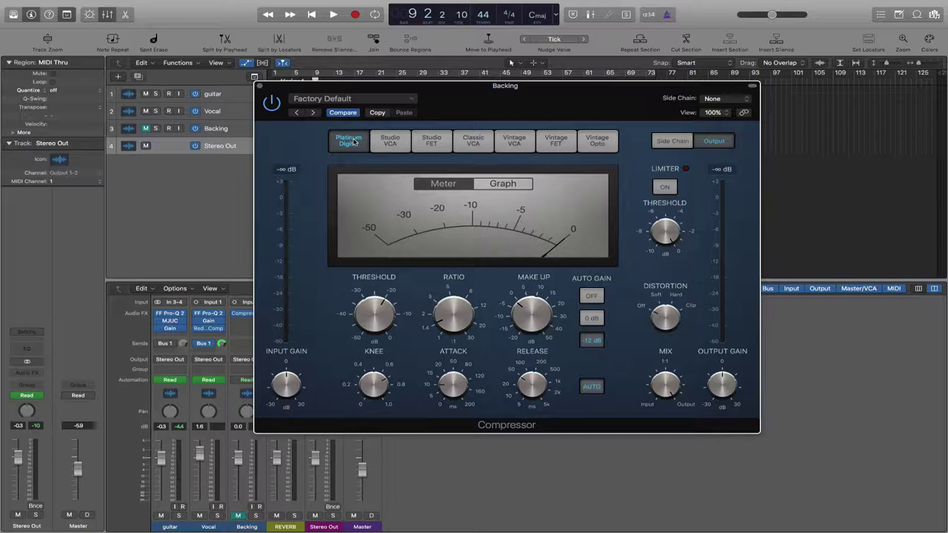
Look through the Compressor's Voice presets without loading one, and close the plug-in.
click(410, 100)
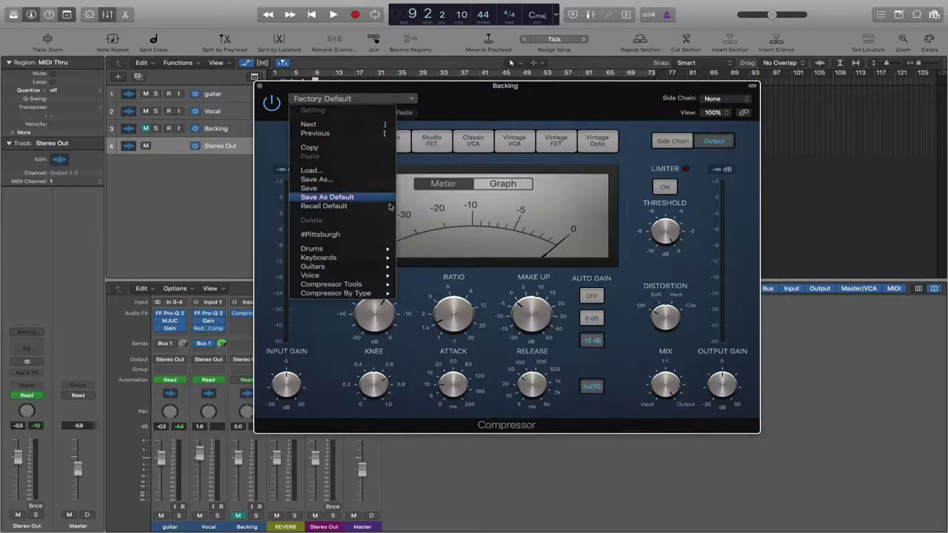
mouse_move(379, 276)
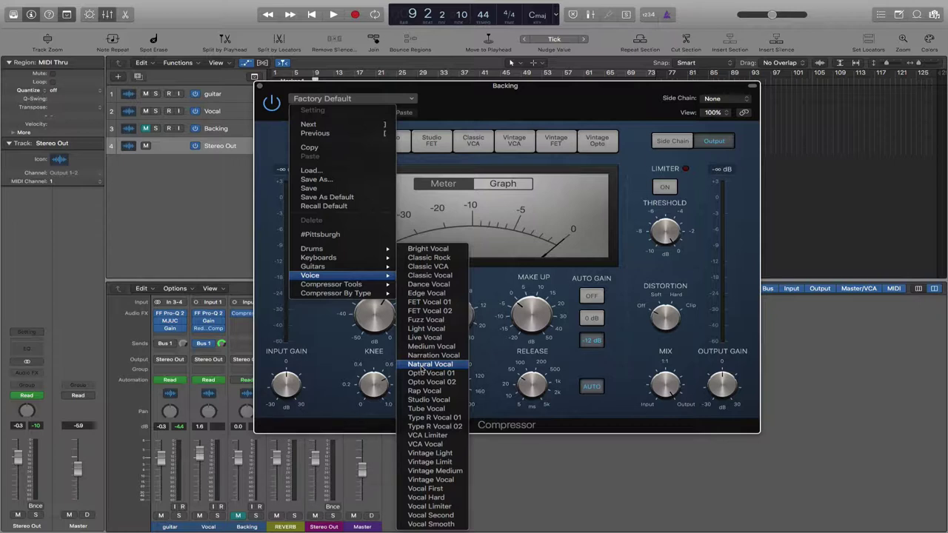
click(350, 348)
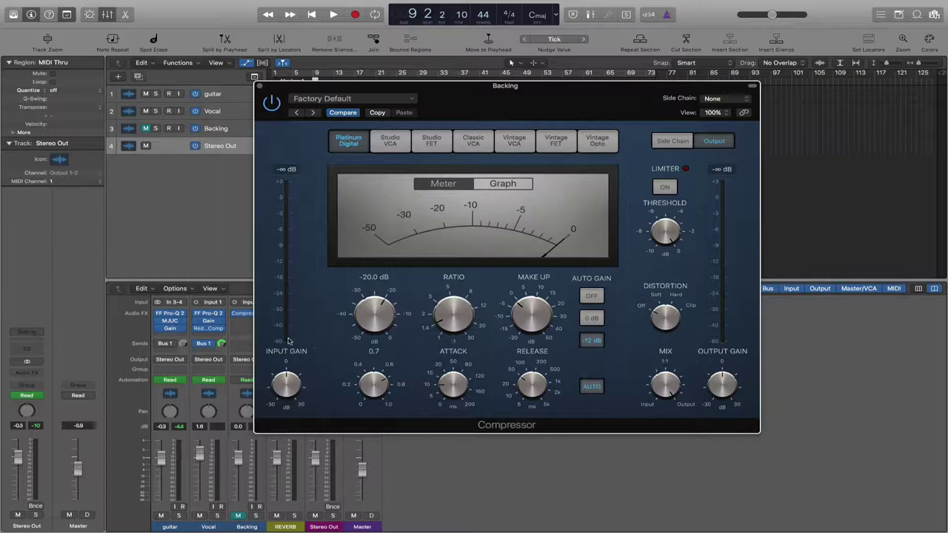
click(259, 87)
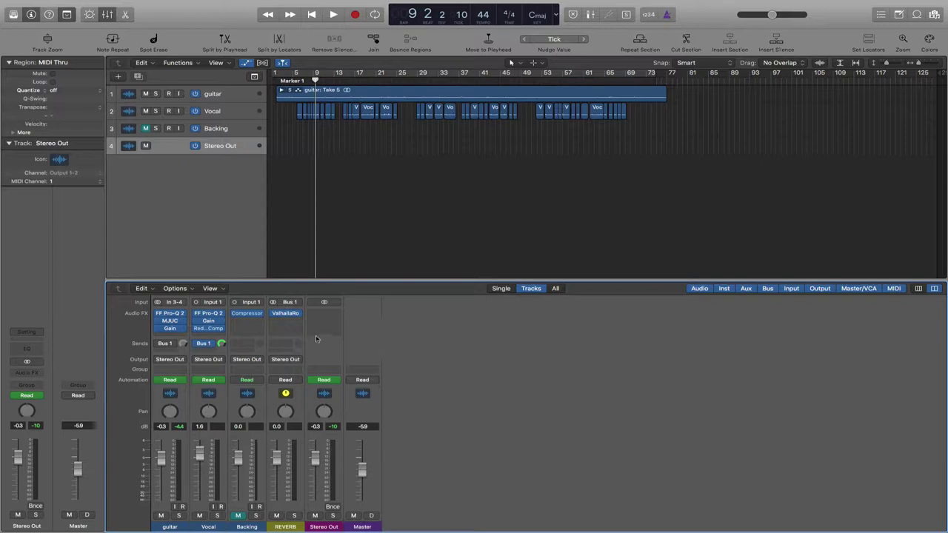
Open the Vocal channel's Red 3 Compressor and play from about bar 4, toggling its bypass to compare compressed and uncompressed vocals.
click(211, 331)
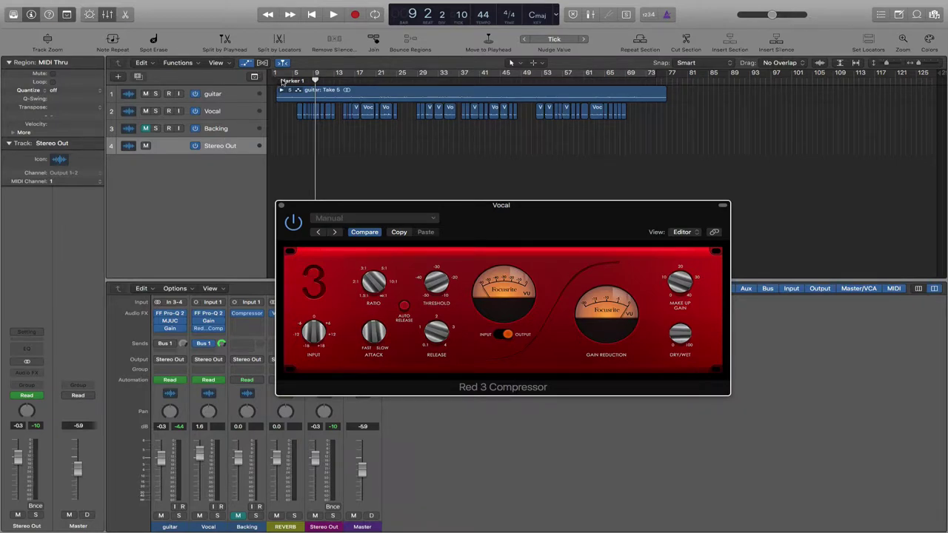
click(291, 82)
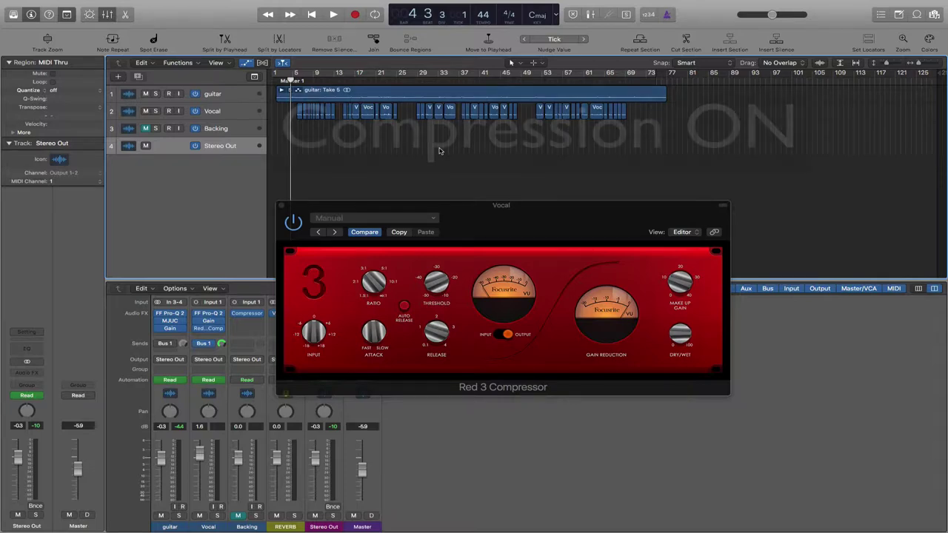
key(space)
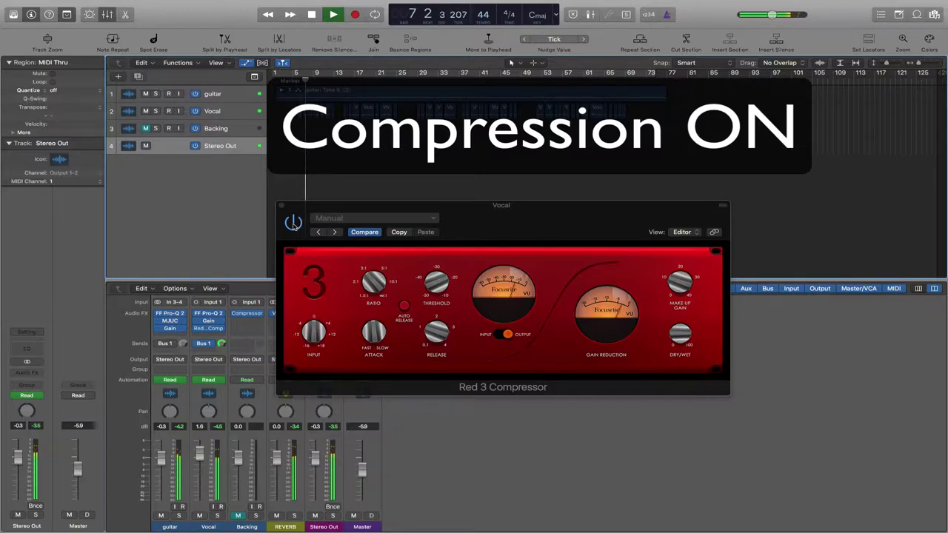
click(294, 222)
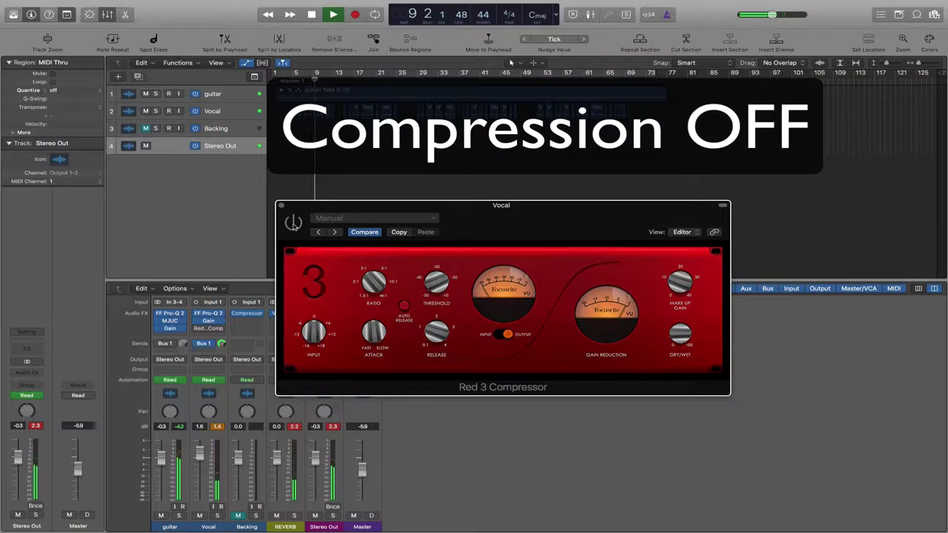
click(294, 223)
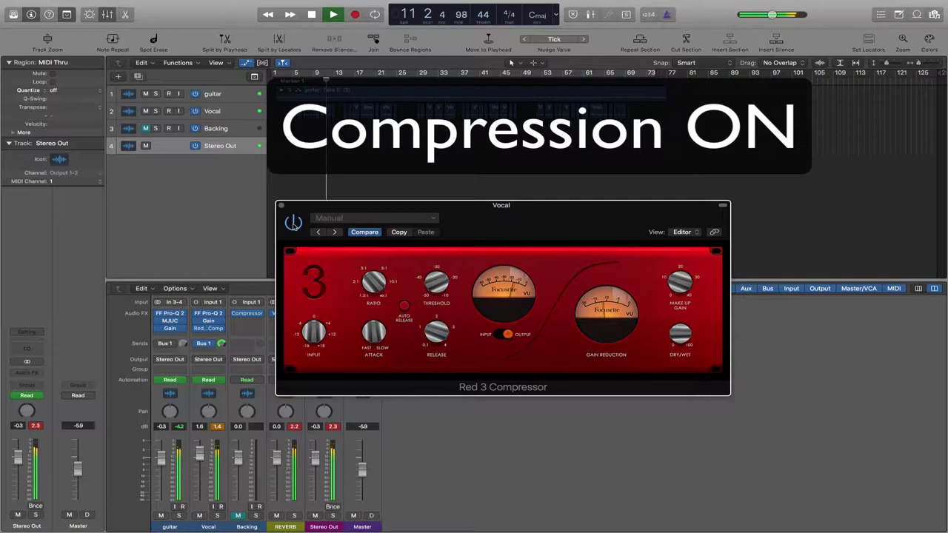
click(294, 222)
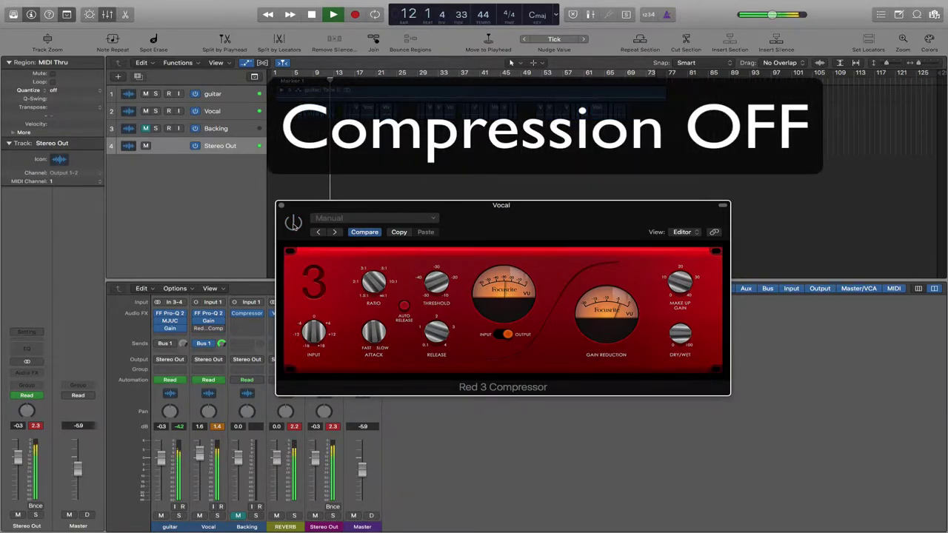
click(293, 222)
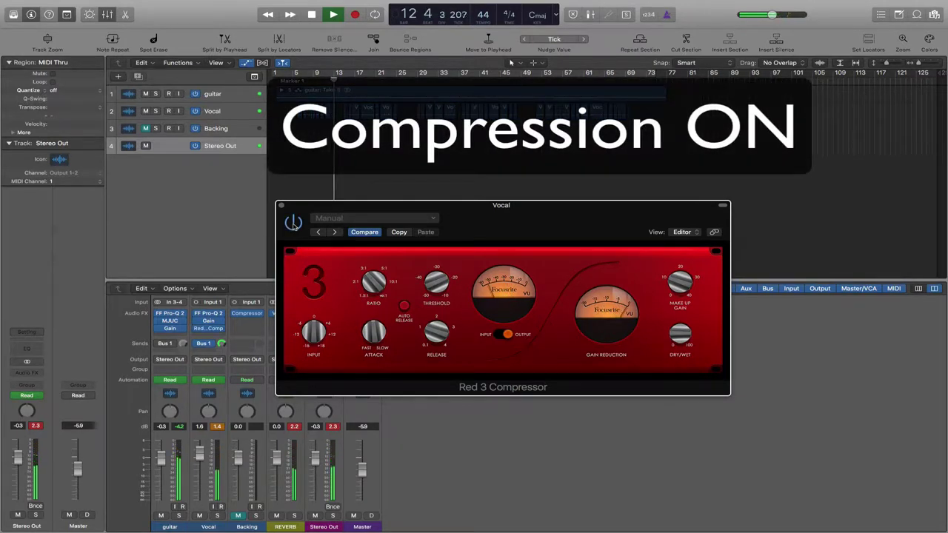
key(space)
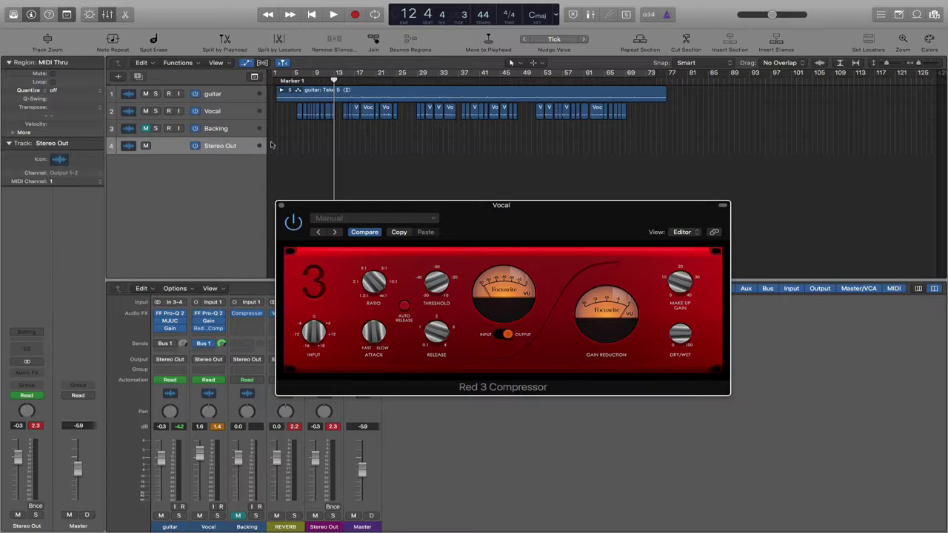
Replay the song from bar 5 and switch the Red 3 Compressor off and on twice, ending with it enabled.
click(297, 81)
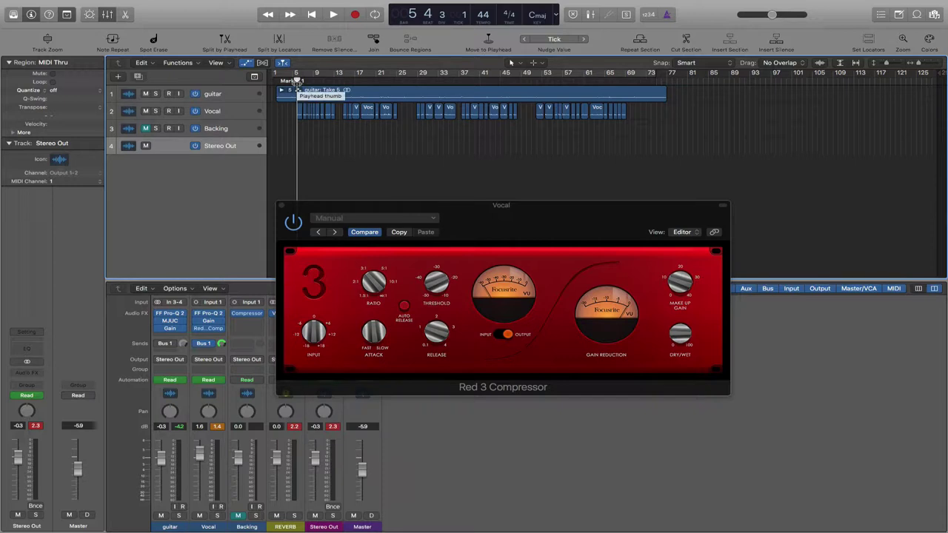
drag(297, 81, 292, 82)
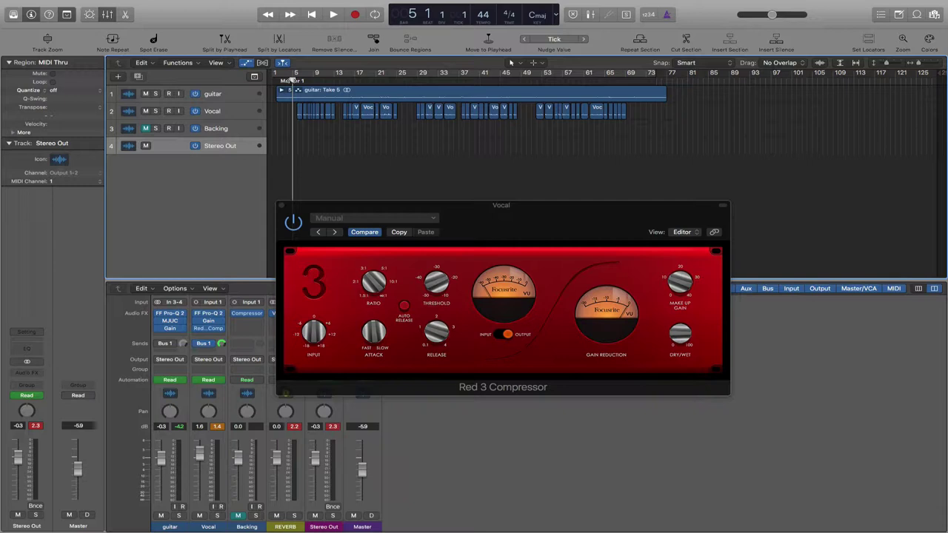
key(space)
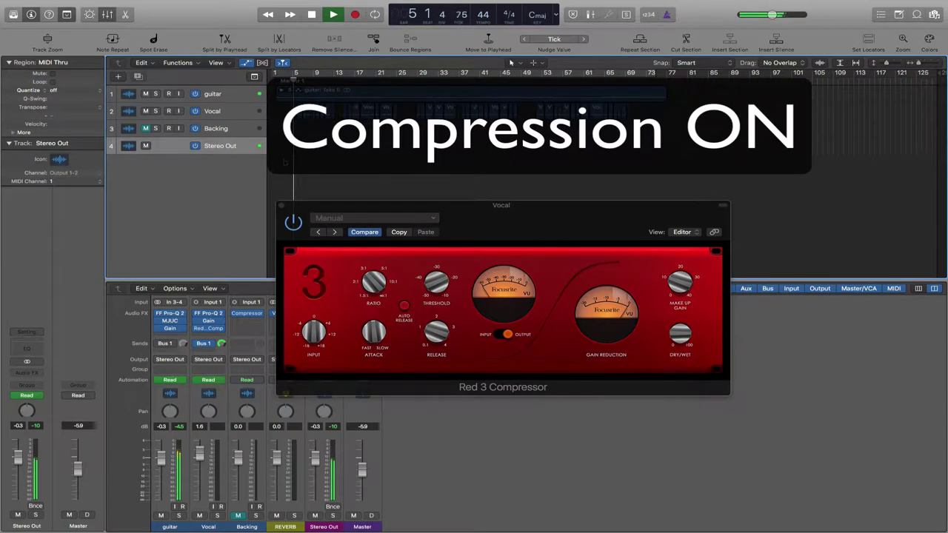
click(294, 223)
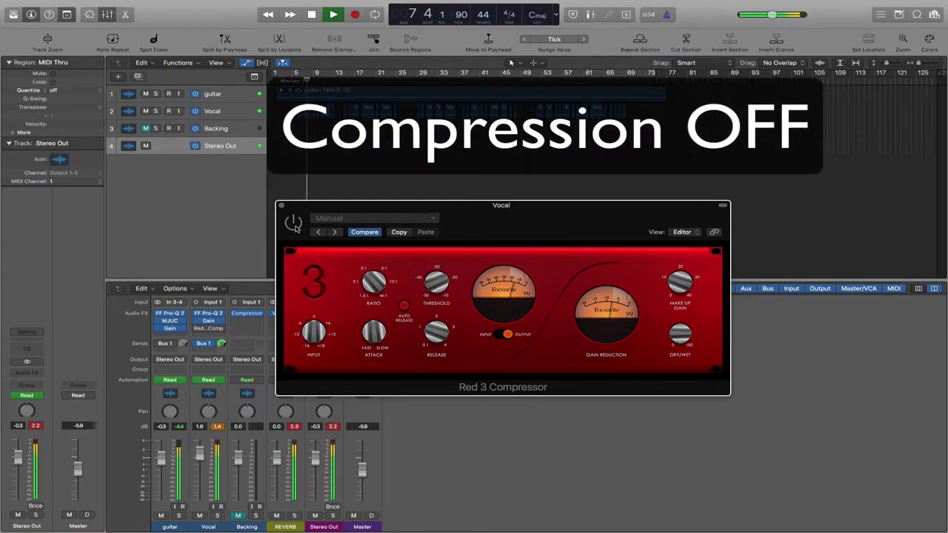
click(293, 223)
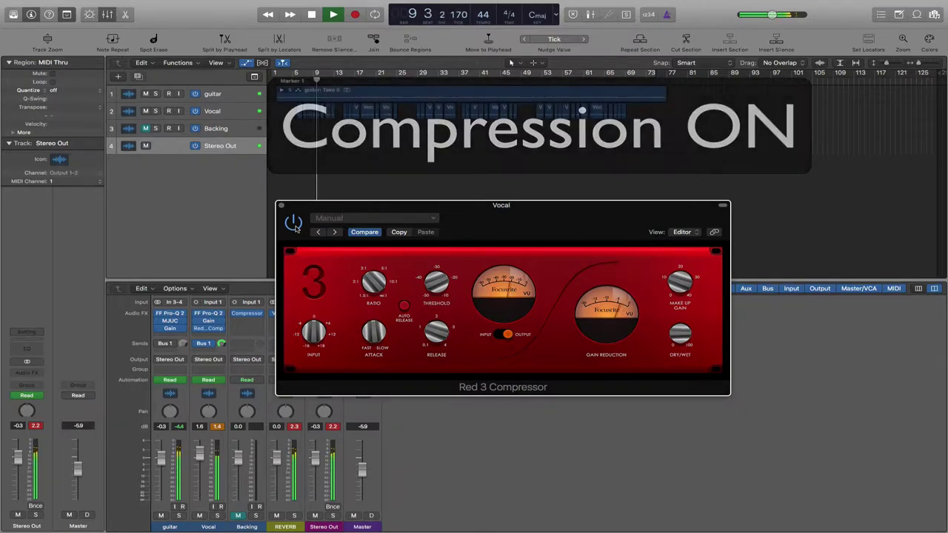
click(294, 225)
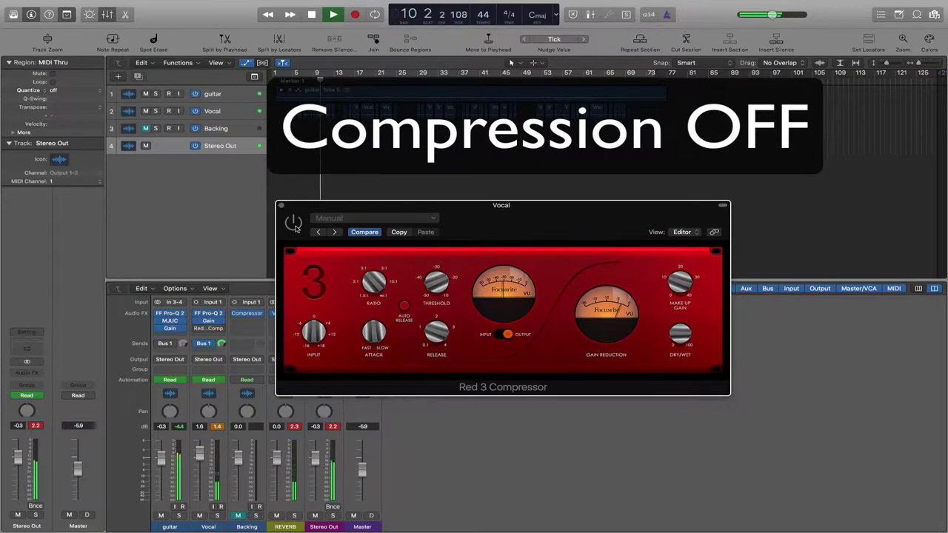
click(294, 225)
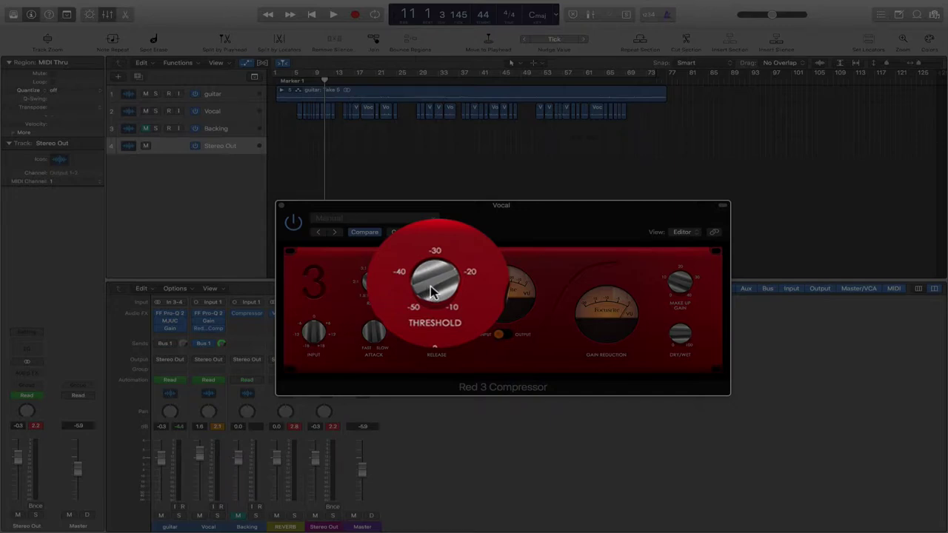
Play from bar 5 while lowering the Red 3 Compressor's threshold toward -50, and check the gain reduction meter during further playback.
mouse_move(431, 286)
mouse_down()
mouse_move(463, 332)
mouse_move(429, 289)
mouse_up()
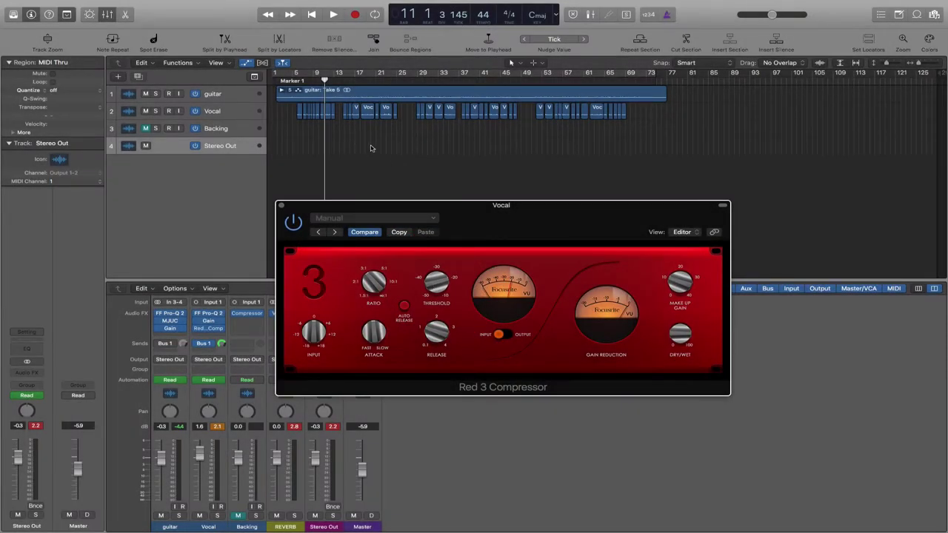
click(298, 81)
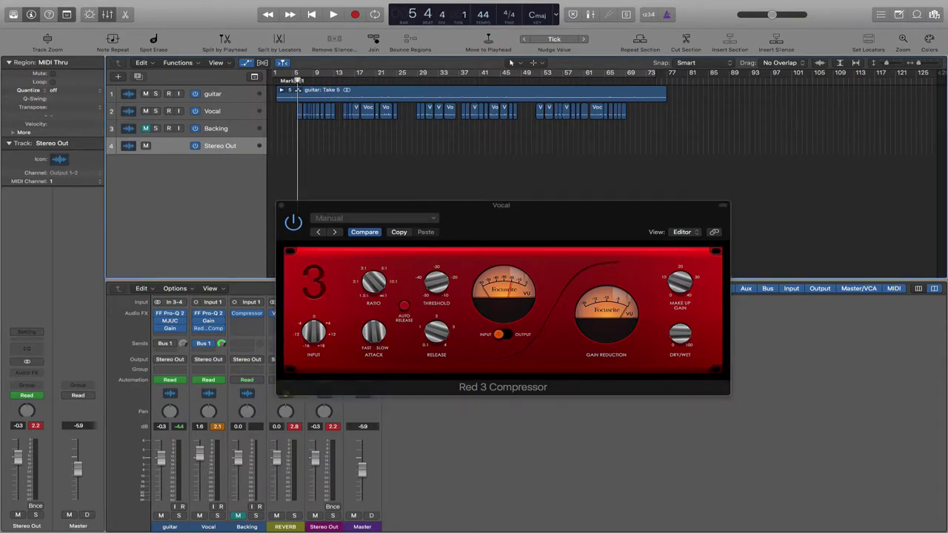
click(293, 80)
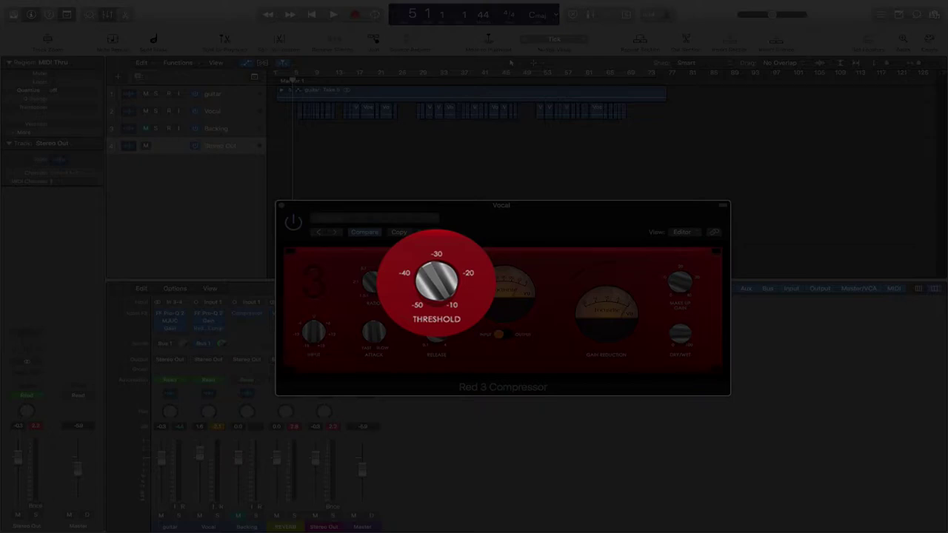
key(space)
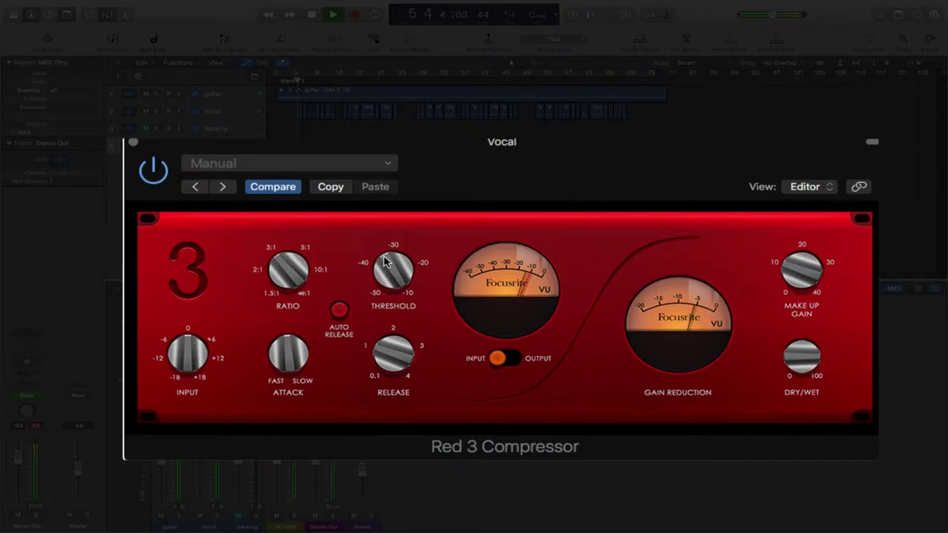
drag(386, 263, 384, 286)
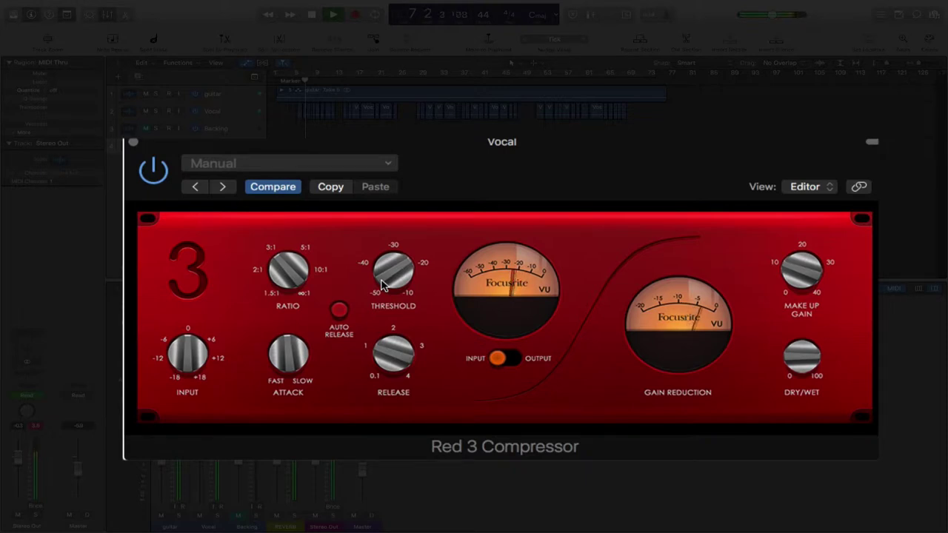
key(space)
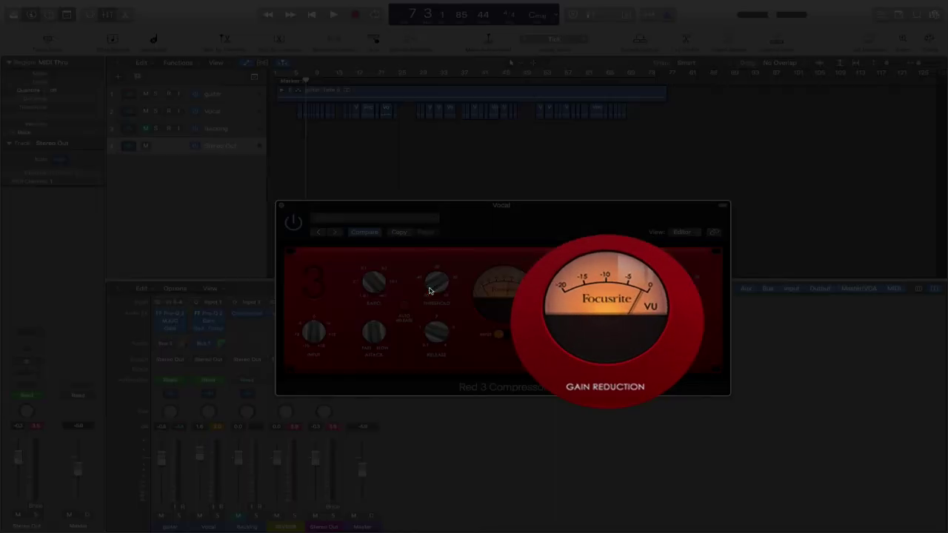
key(space)
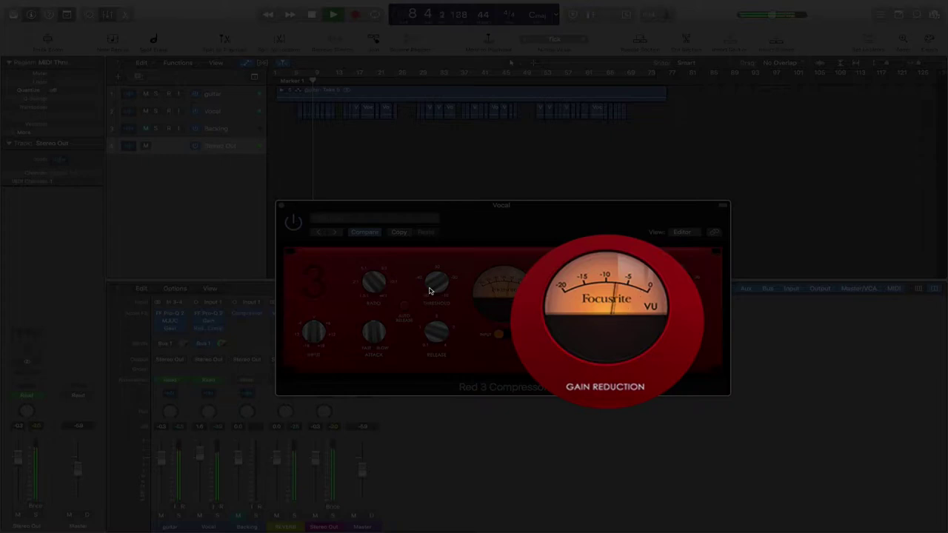
key(space)
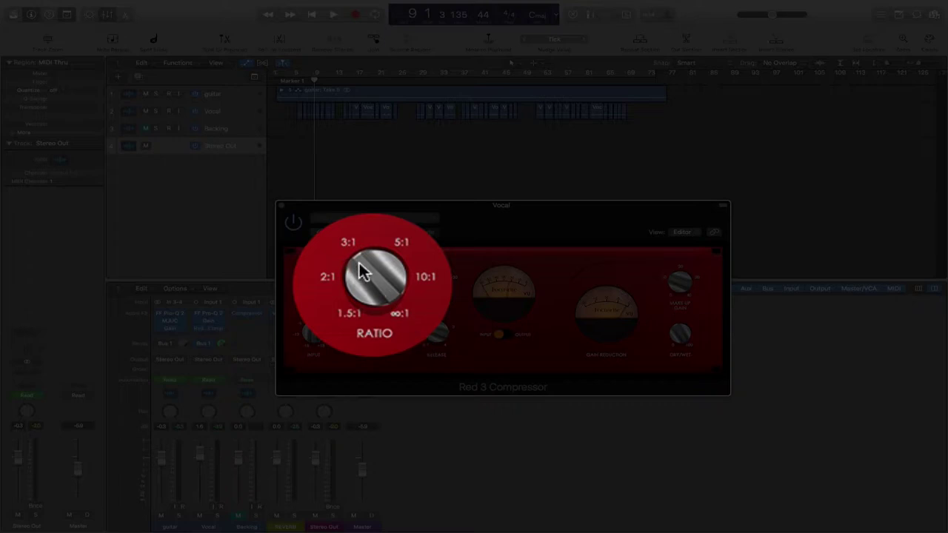
Turn the Red 3 Compressor's ratio down to about 1.5:1 and back up to just above 3:1.
drag(358, 260, 377, 319)
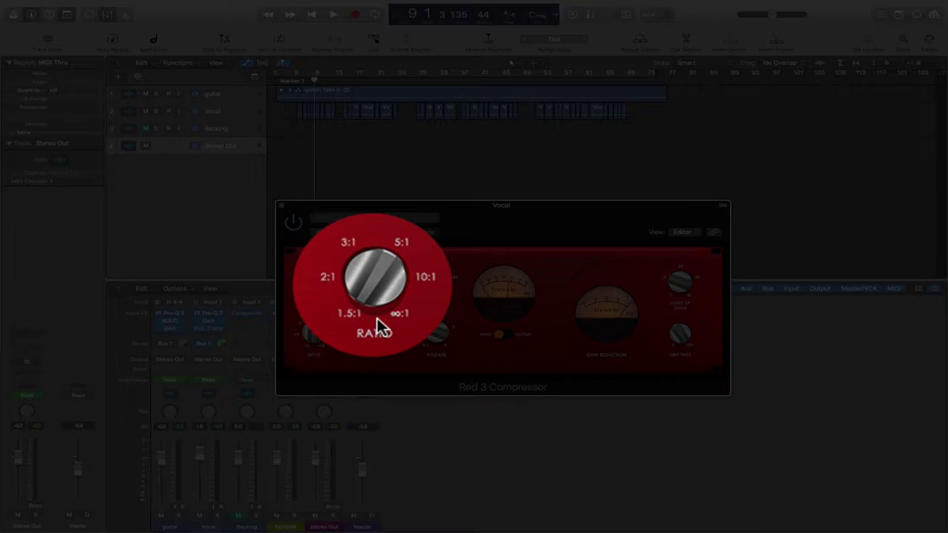
drag(377, 291, 366, 214)
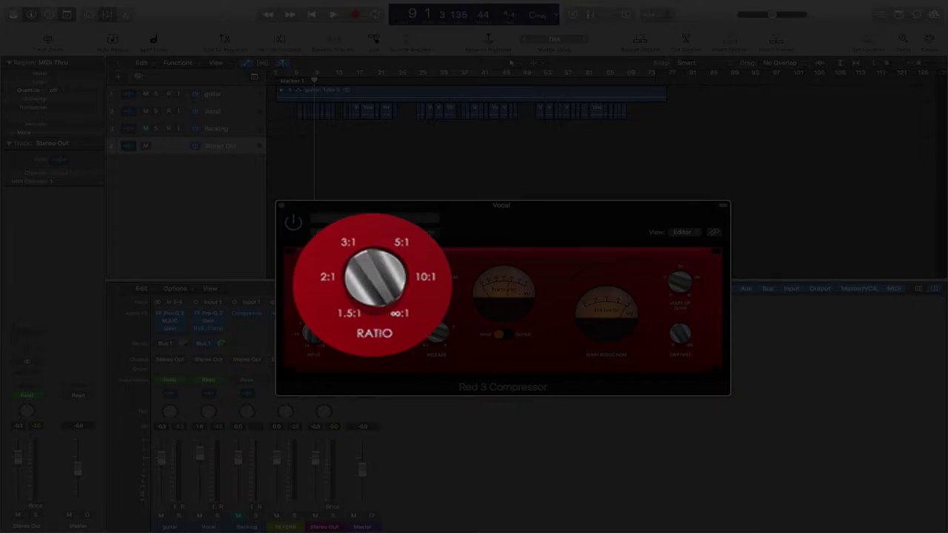
Lower the Red 3 Compressor's ratio to about 1.5:1 and play the song from about bar 5.
drag(393, 272, 392, 293)
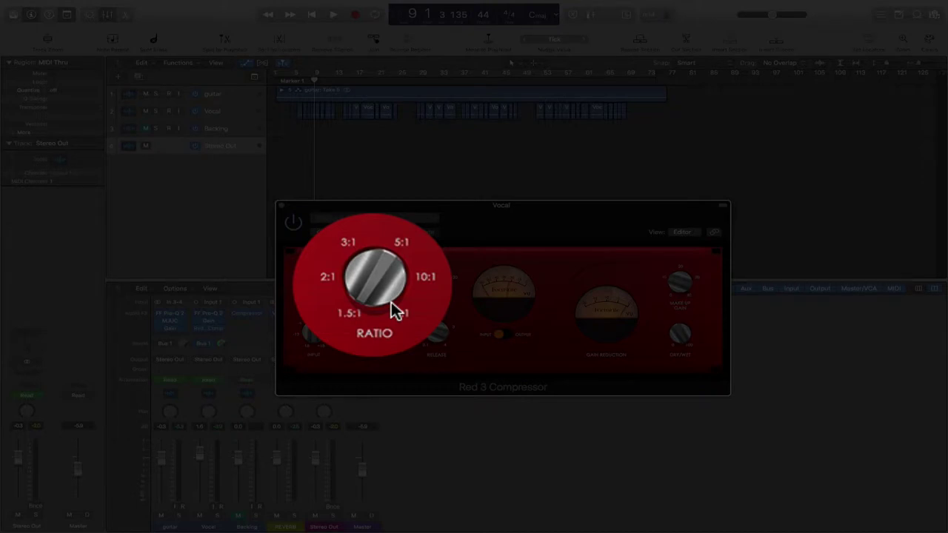
drag(365, 286, 349, 245)
click(295, 83)
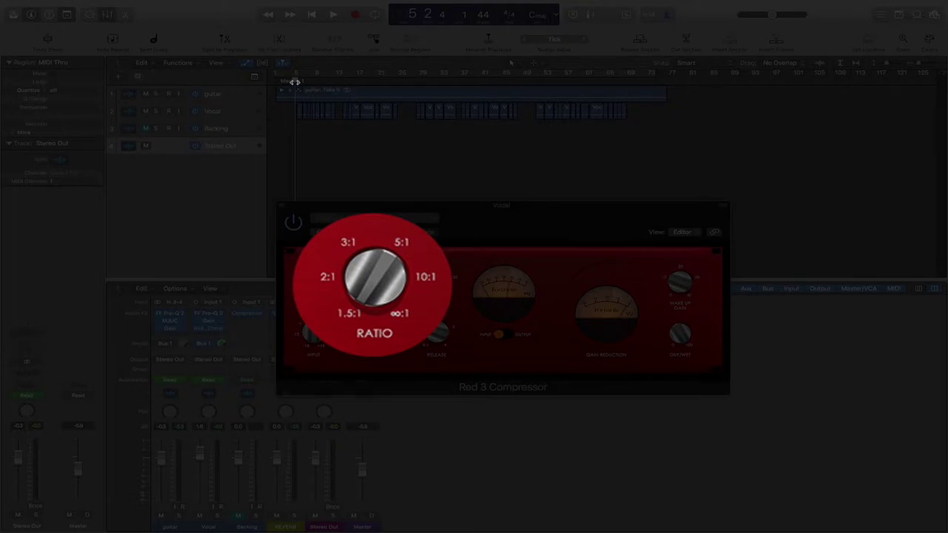
click(293, 81)
key(space)
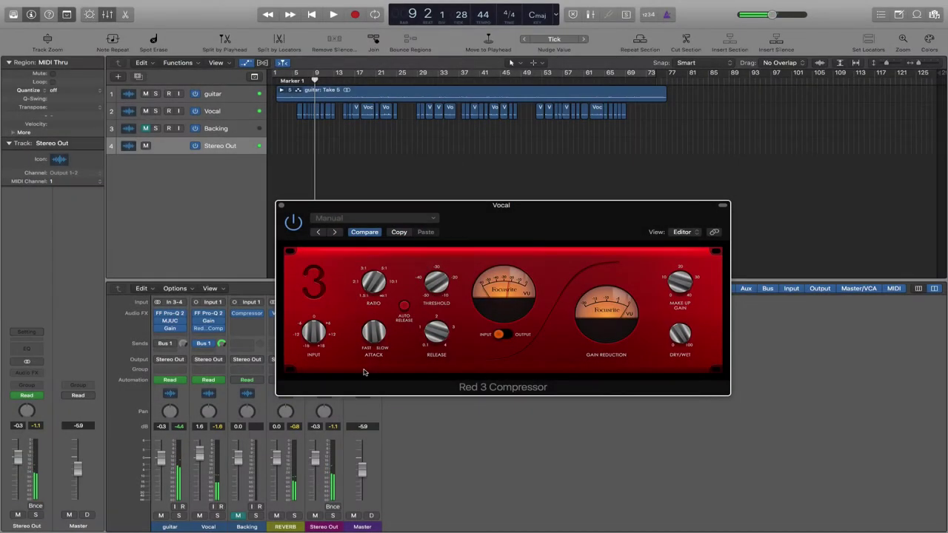
key(space)
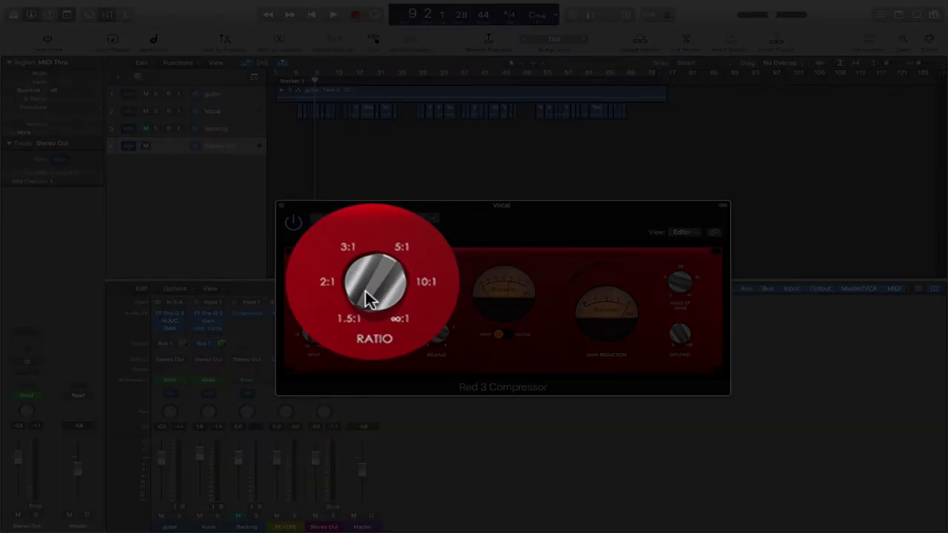
Resume playback from bar 9 and raise the compressor's ratio to about 3:1 while listening.
key(space)
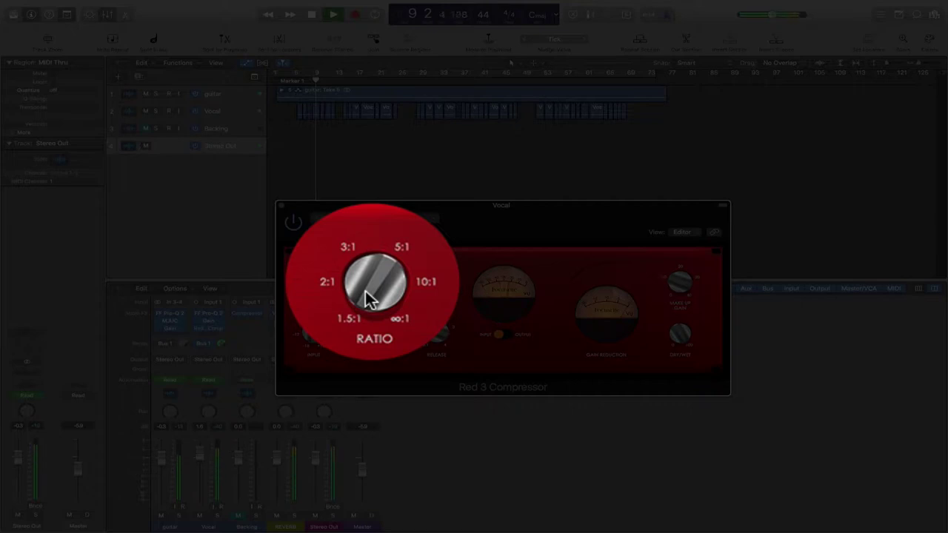
drag(364, 299, 350, 245)
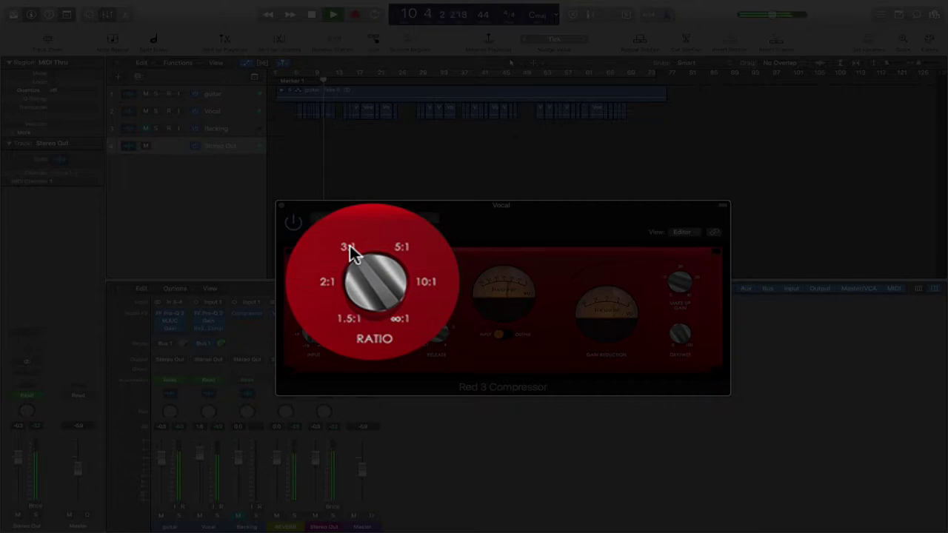
key(space)
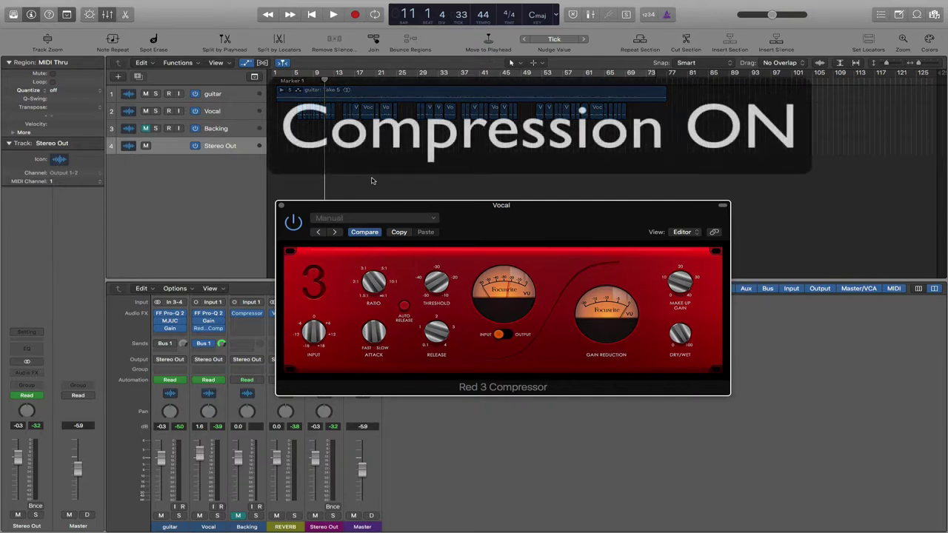
Continue playback from bar 11 and switch the vocal compressor off and back on to compare the sound.
key(space)
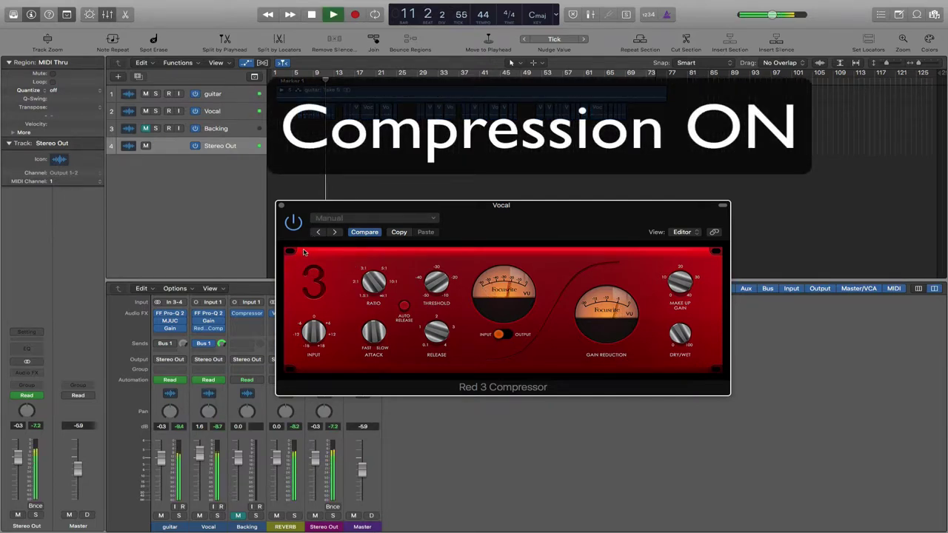
click(294, 224)
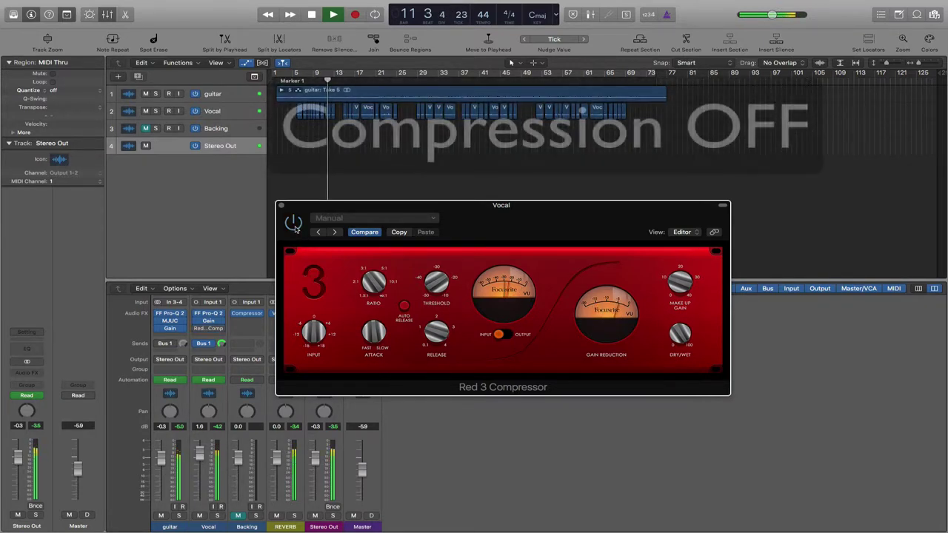
click(293, 223)
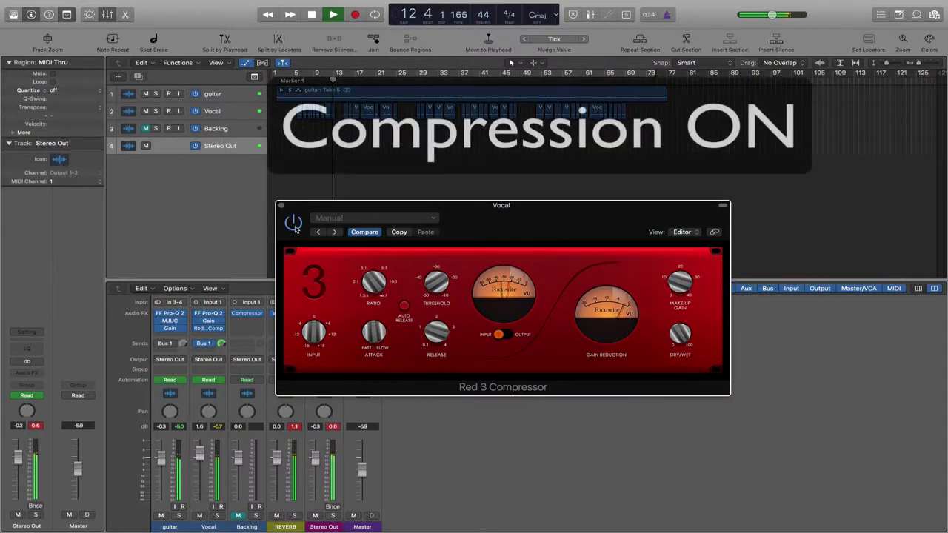
key(space)
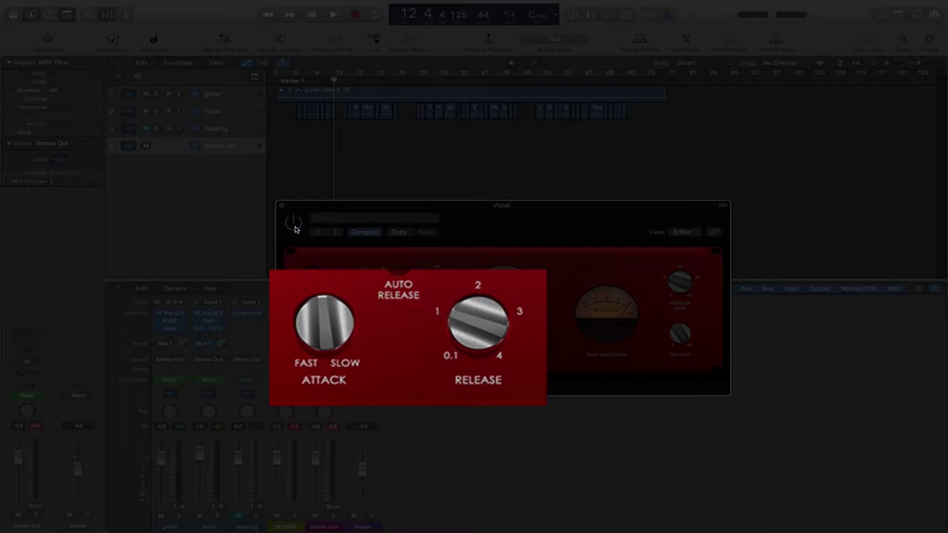
Set the compressor's attack to its fastest position and play the song from about bar 5.
click(294, 84)
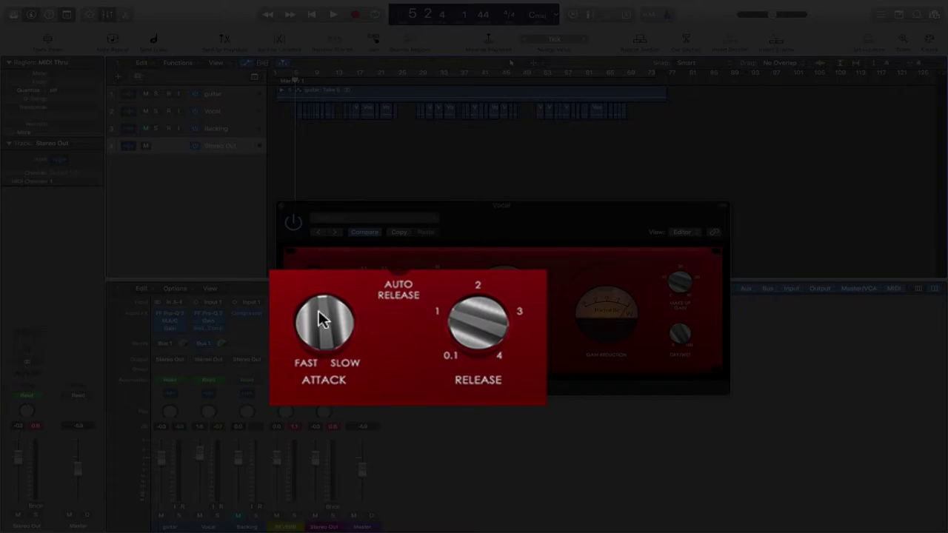
drag(326, 305, 318, 403)
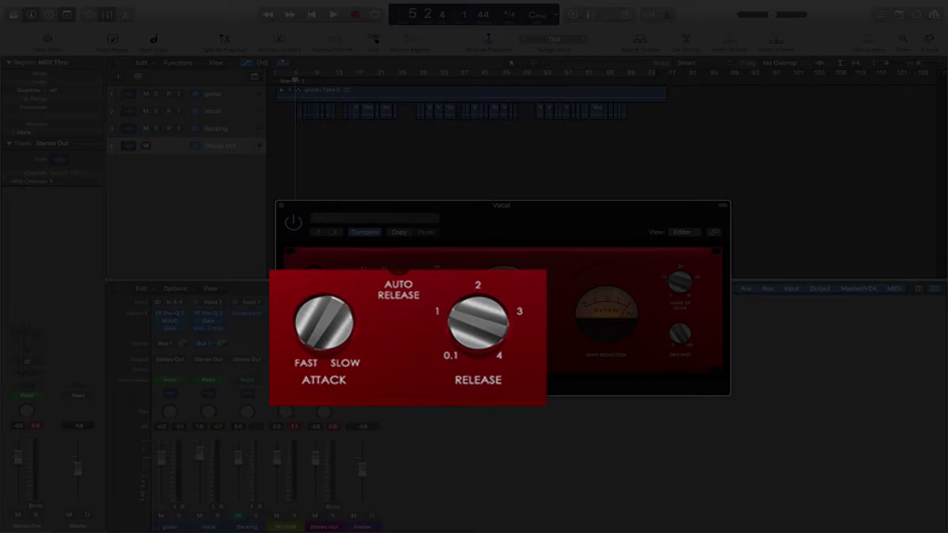
key(space)
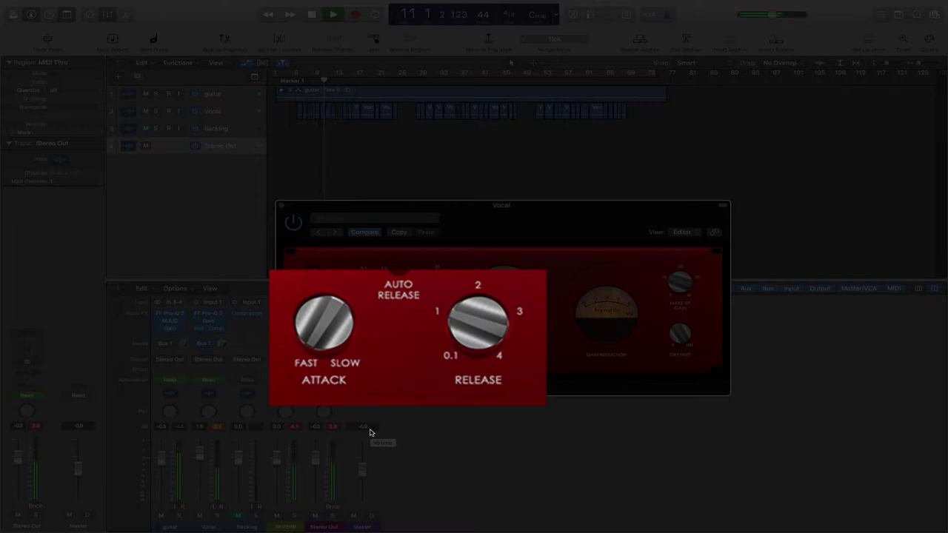
key(space)
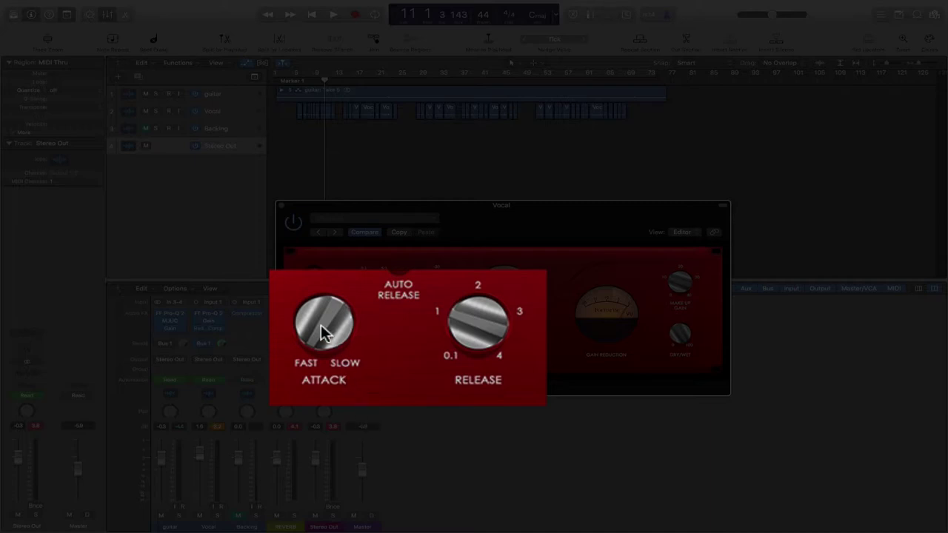
Compare a midway attack with the fastest setting during playback from bar 11, then return the attack to midway.
drag(323, 333, 300, 272)
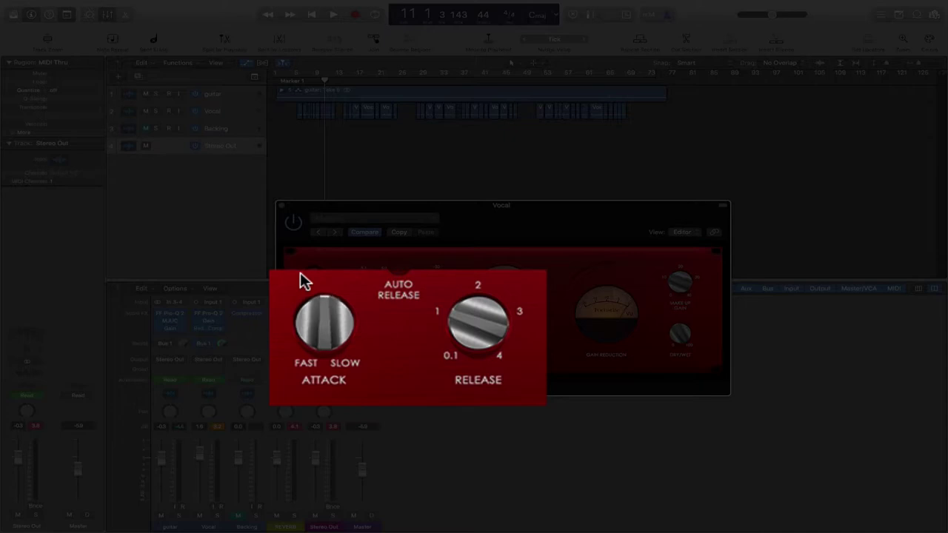
drag(323, 297, 294, 274)
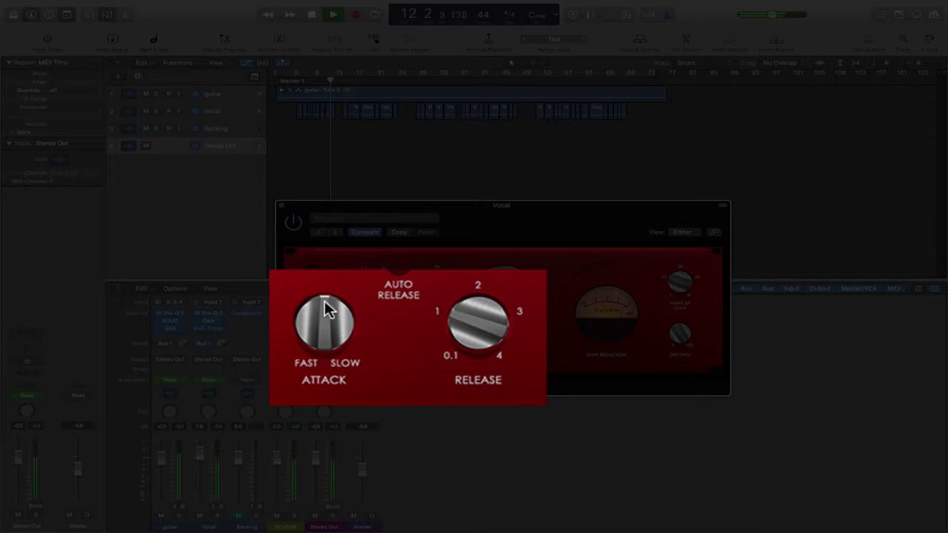
drag(324, 301, 347, 431)
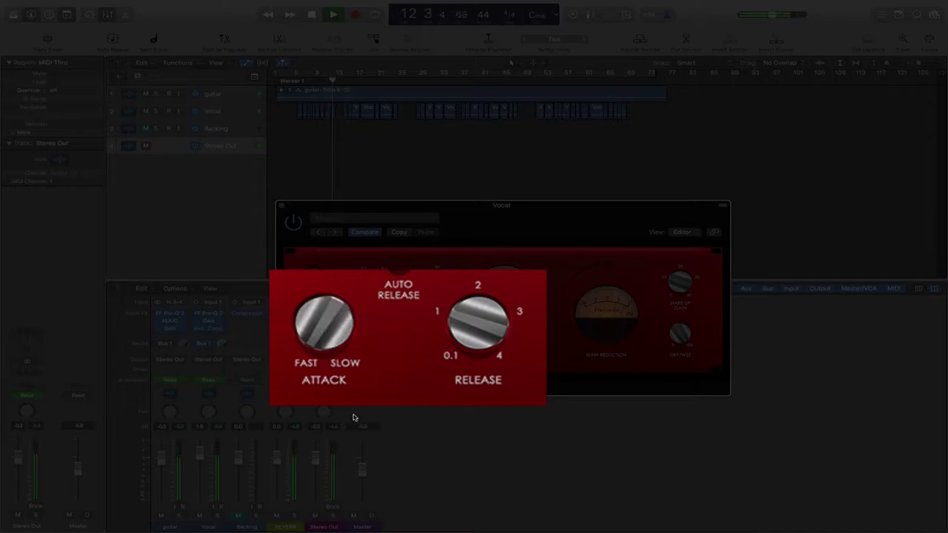
key(space)
drag(309, 328, 300, 276)
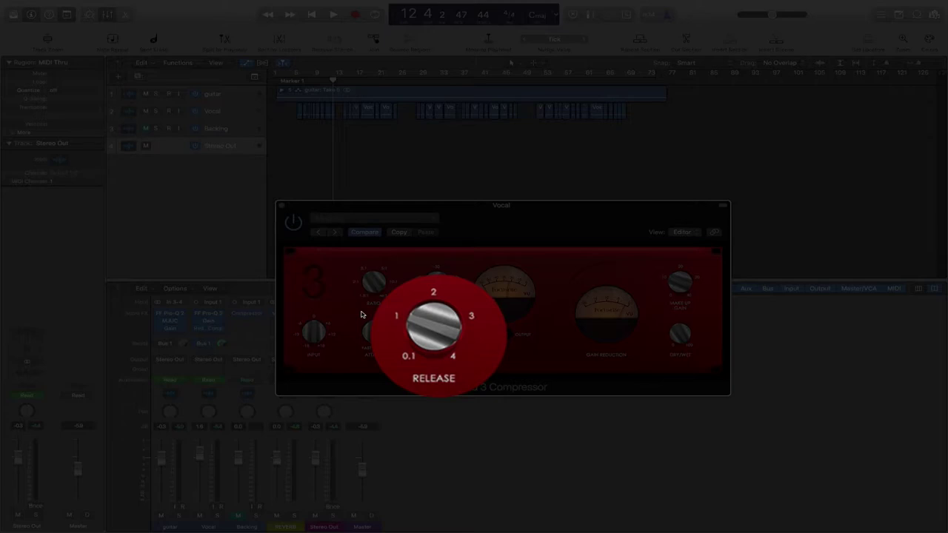
Set the release to about 0.1 and play from bar 5, raising it and lowering it back to 0.1 while listening.
click(297, 80)
drag(296, 80, 292, 80)
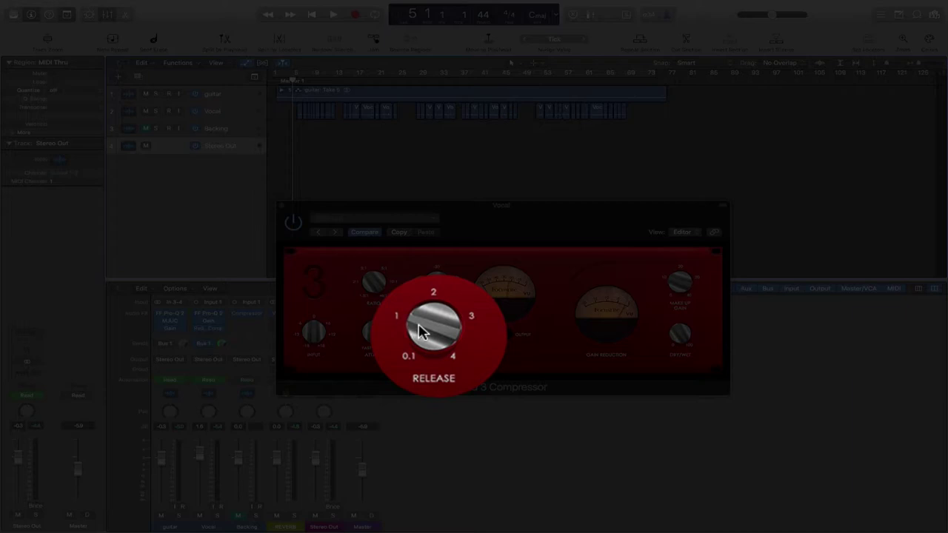
drag(419, 330, 440, 377)
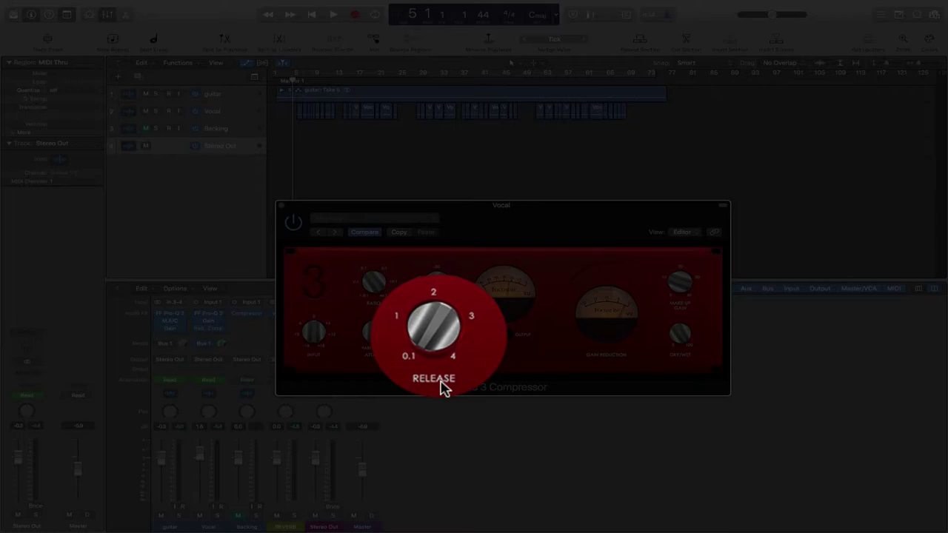
key(space)
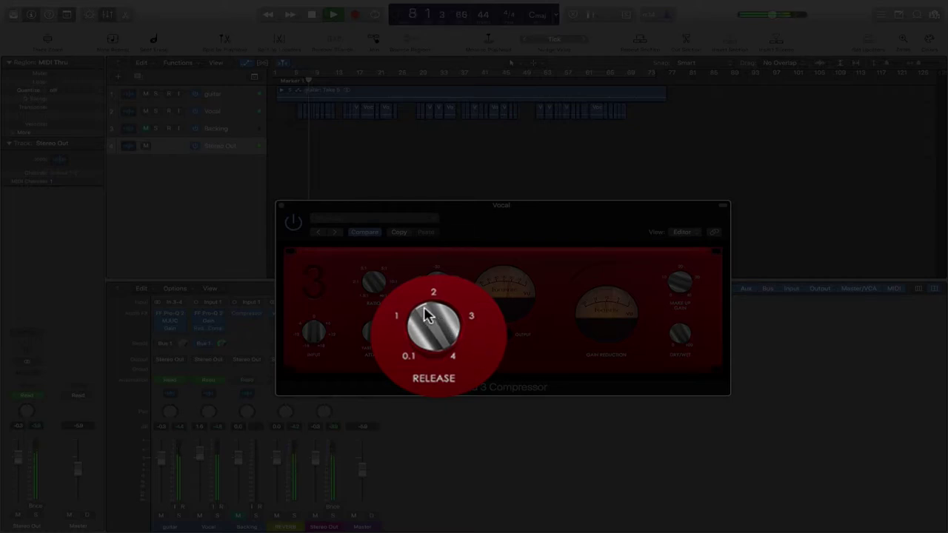
drag(430, 321, 426, 479)
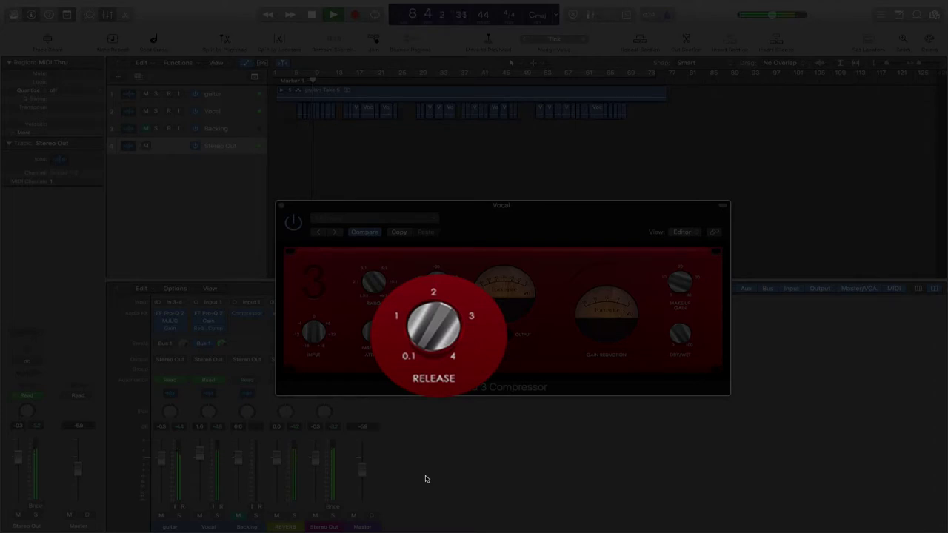
key(space)
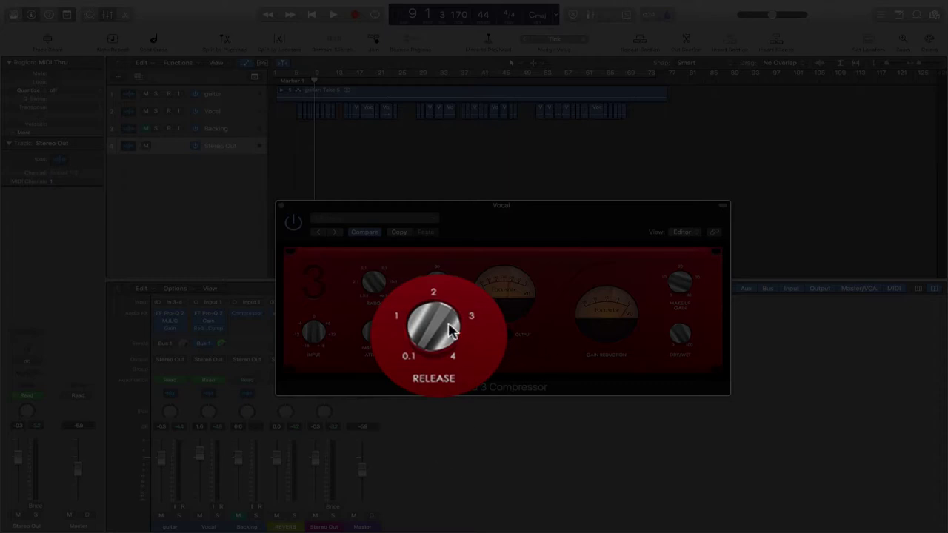
Compare release settings just above 1 and about 0.1, resuming playback from bar 9 and ending just above 1.
drag(426, 337, 412, 305)
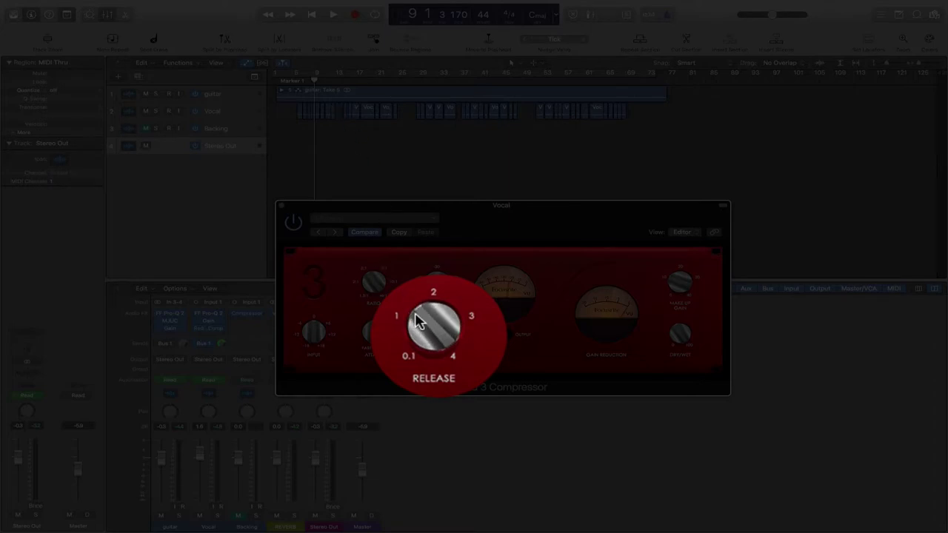
drag(417, 320, 428, 383)
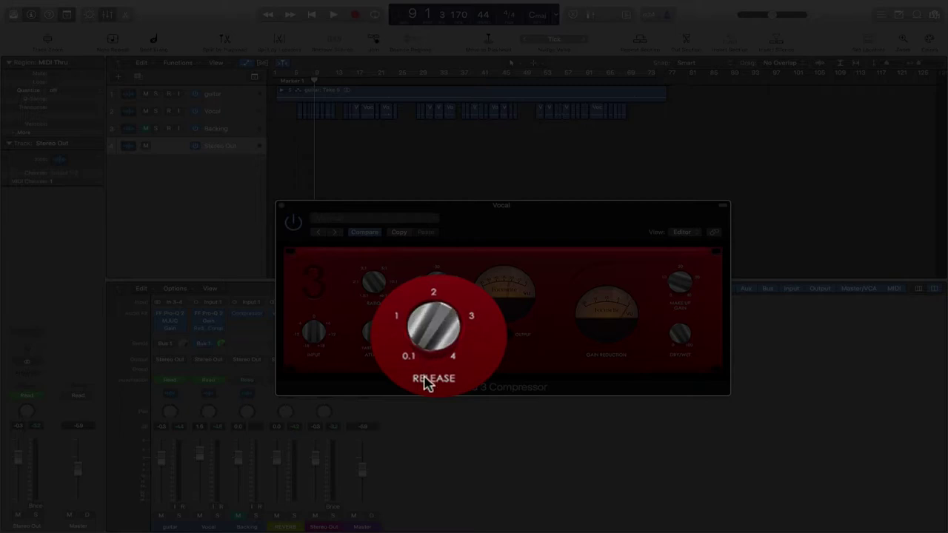
key(space)
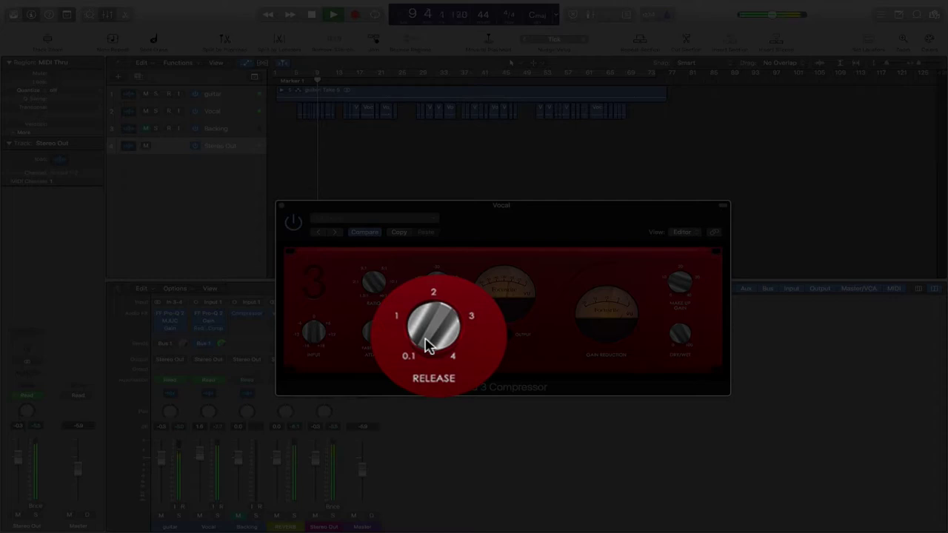
drag(423, 339, 413, 309)
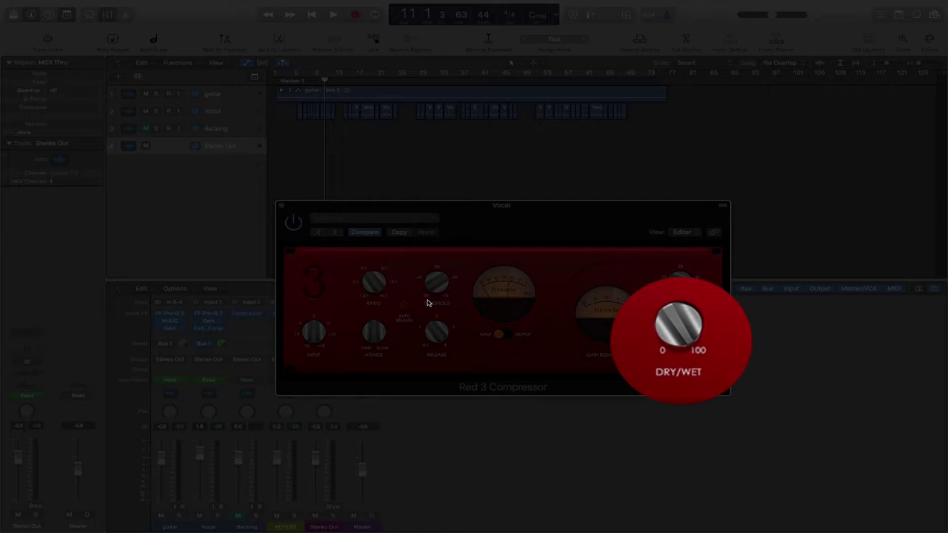
Play from about bar 5 while adjusting the compressor's Dry/Wet mix, leaving it turned down toward dry.
click(294, 81)
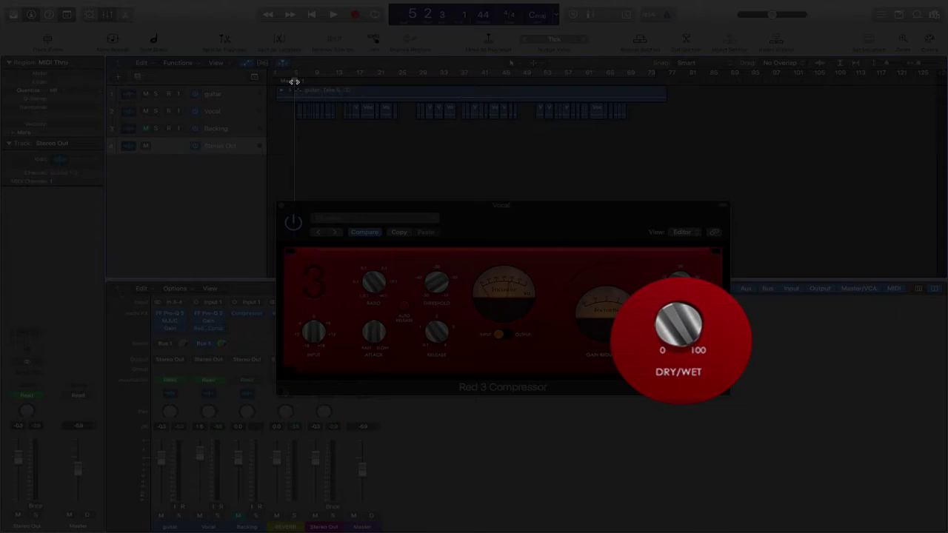
key(space)
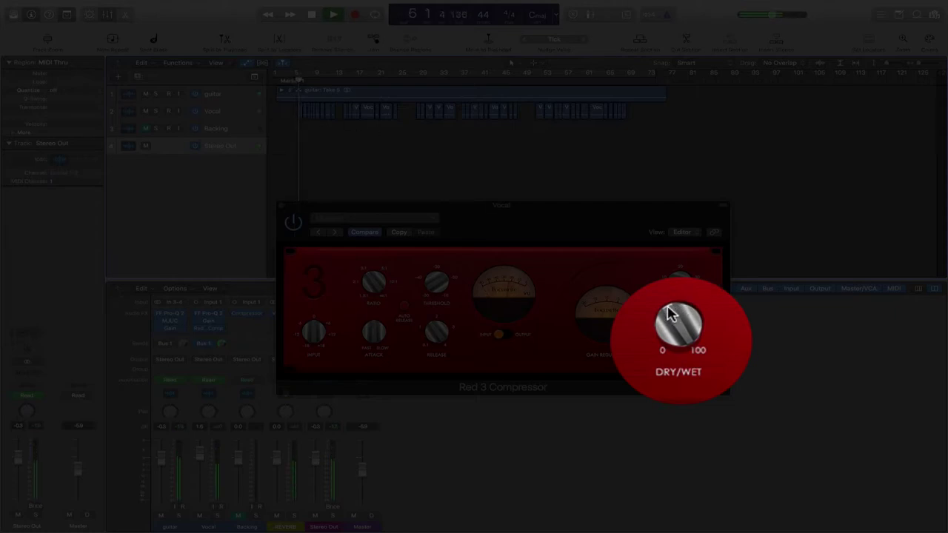
drag(669, 314, 679, 337)
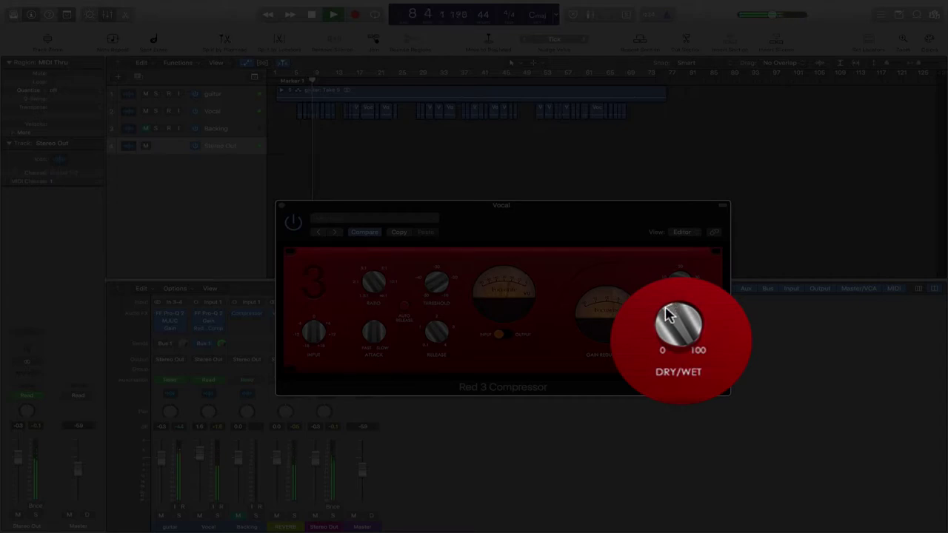
mouse_move(666, 315)
mouse_down()
mouse_move(666, 335)
mouse_move(666, 320)
mouse_up()
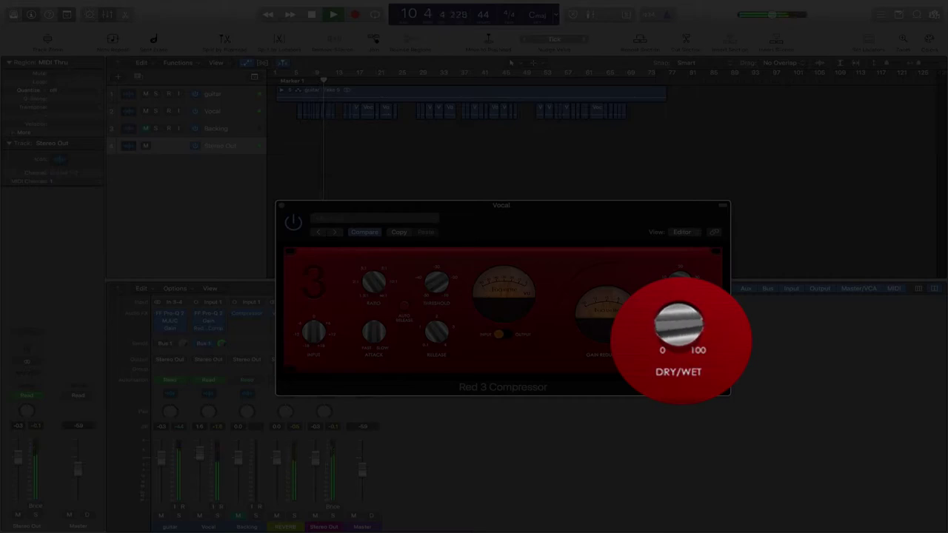
key(space)
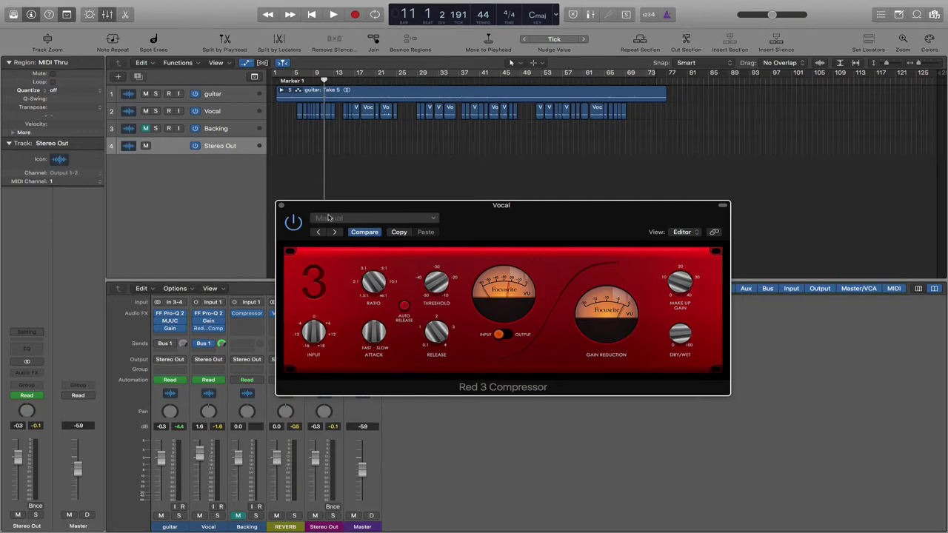
Close the Red 3 Compressor window and select the guitar channel in the mixer.
click(283, 210)
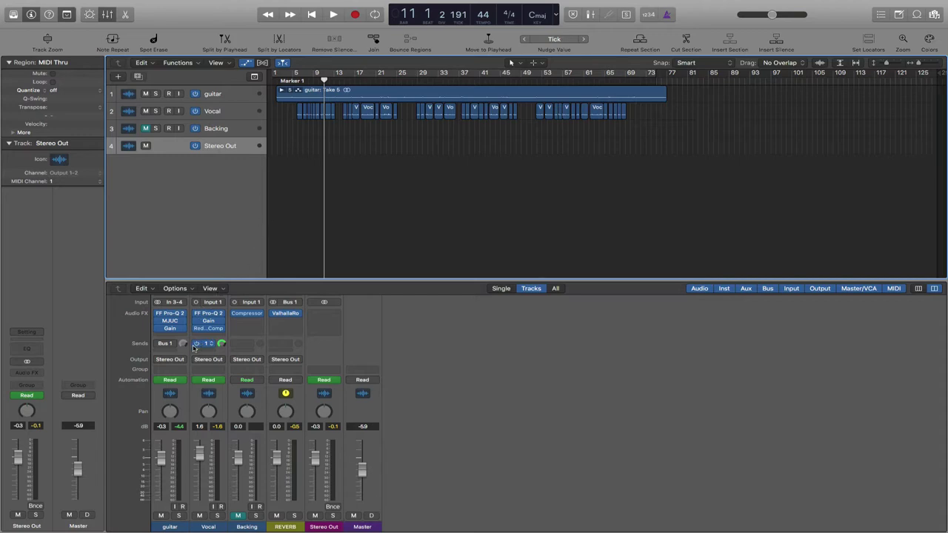
click(168, 440)
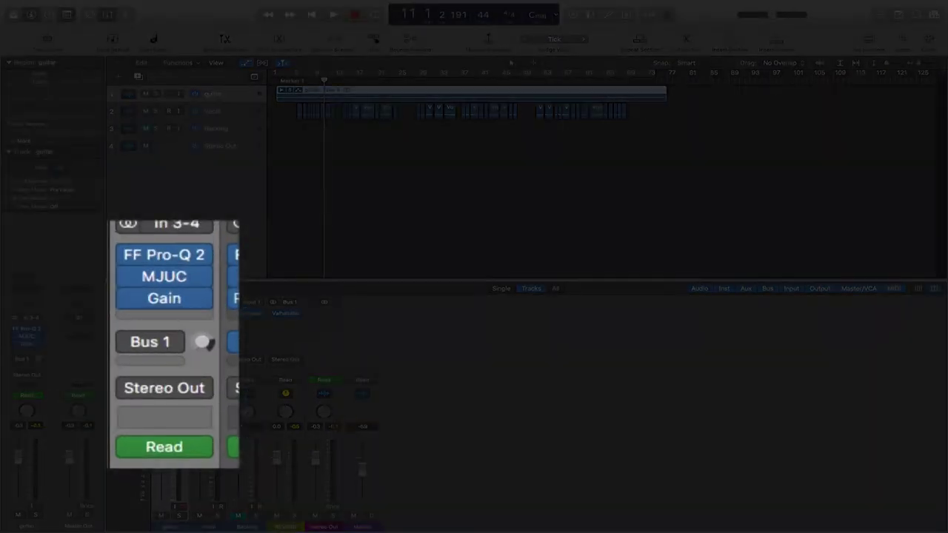
Replace the MJUC plug-in on the guitar channel with Focusrite's Red 3 Compressor and reposition its window over the mixer.
click(200, 276)
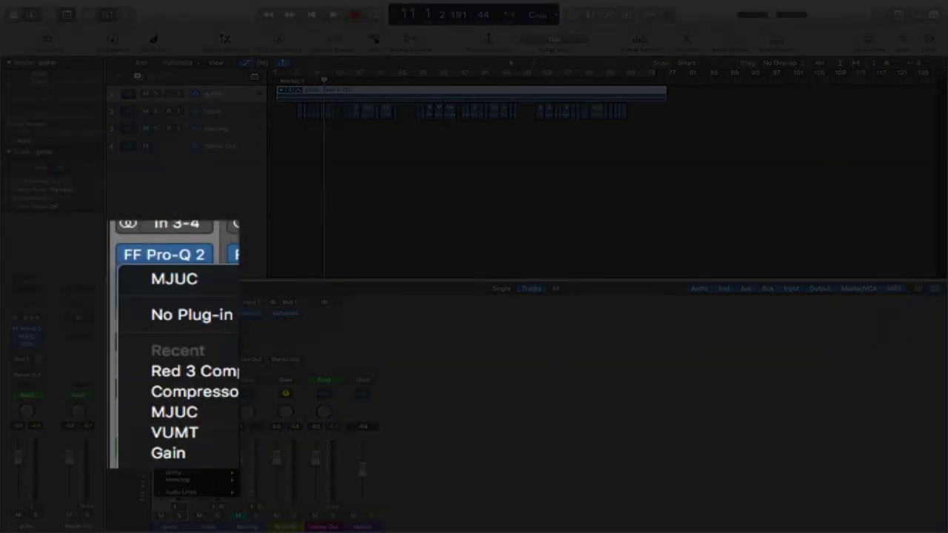
mouse_move(175, 492)
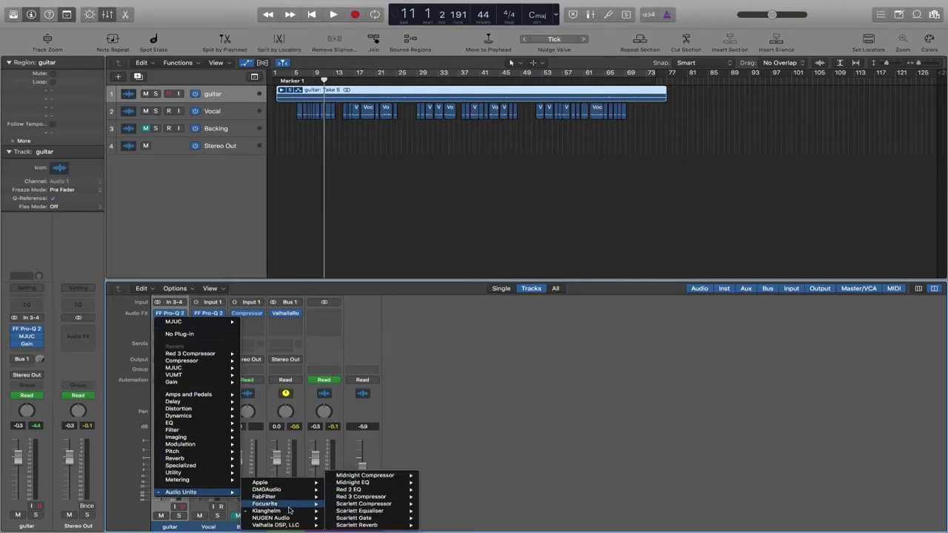
mouse_move(289, 511)
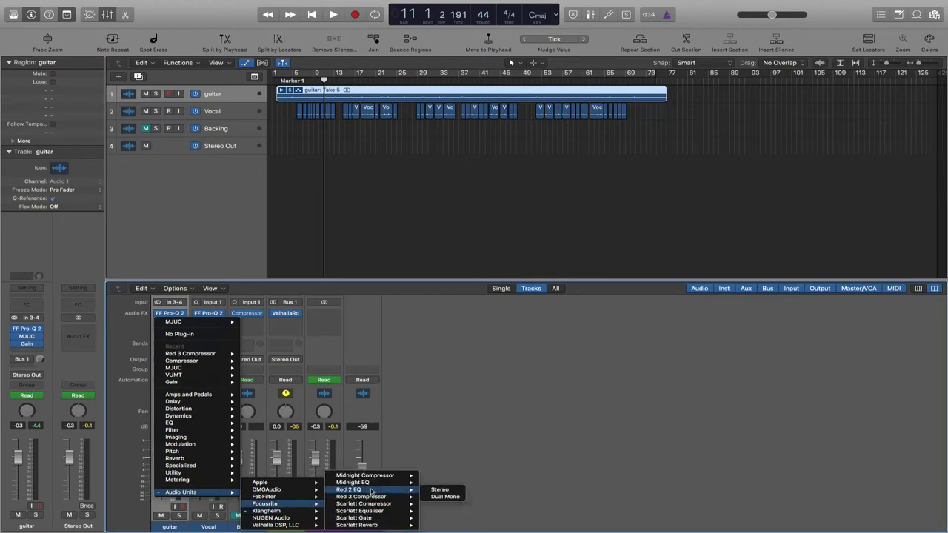
mouse_move(371, 497)
click(447, 497)
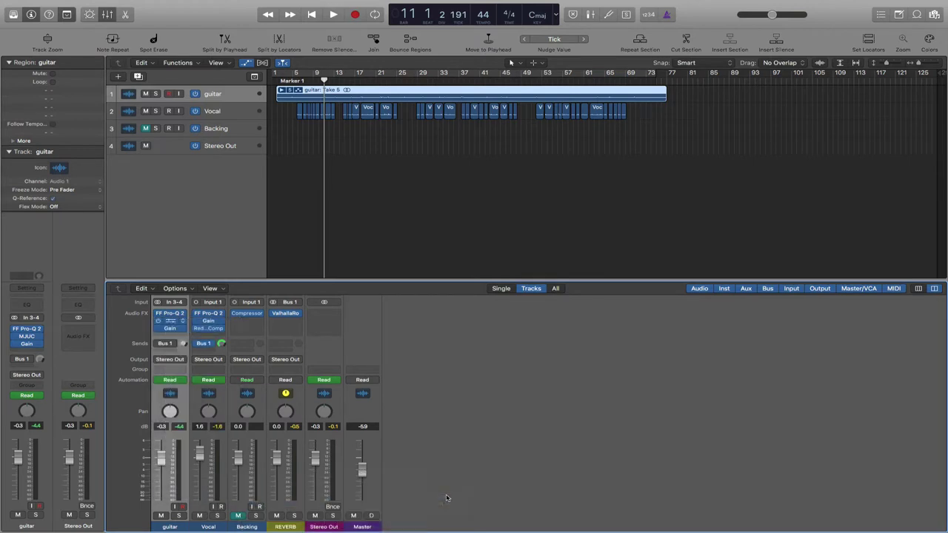
drag(324, 38, 589, 319)
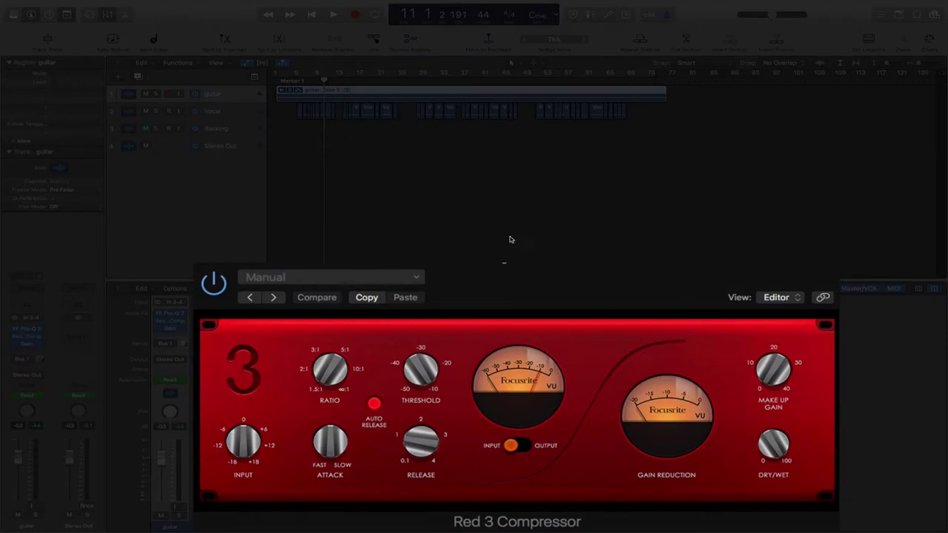
Play the guitar from bar 2 while lowering the Red 3 Compressor's threshold to about -30, and stop playback.
click(275, 82)
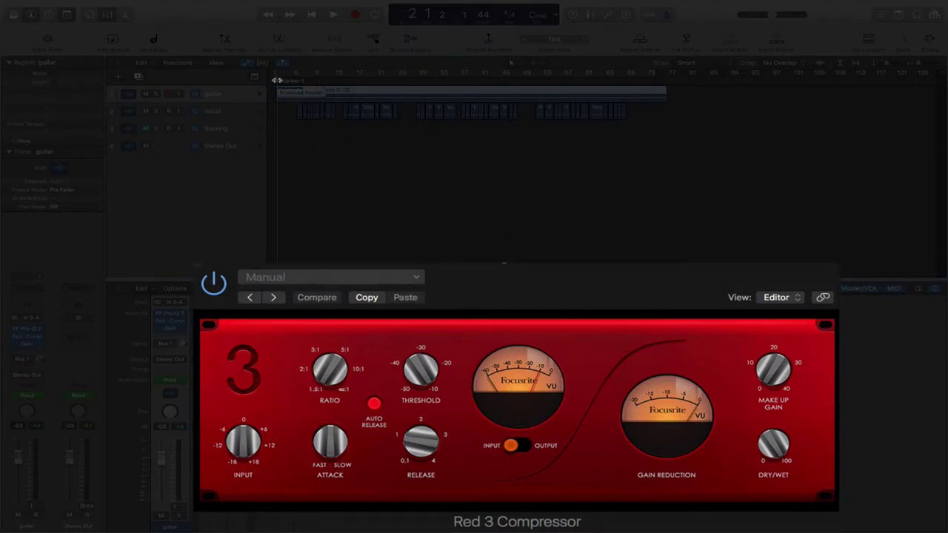
drag(276, 80, 225, 79)
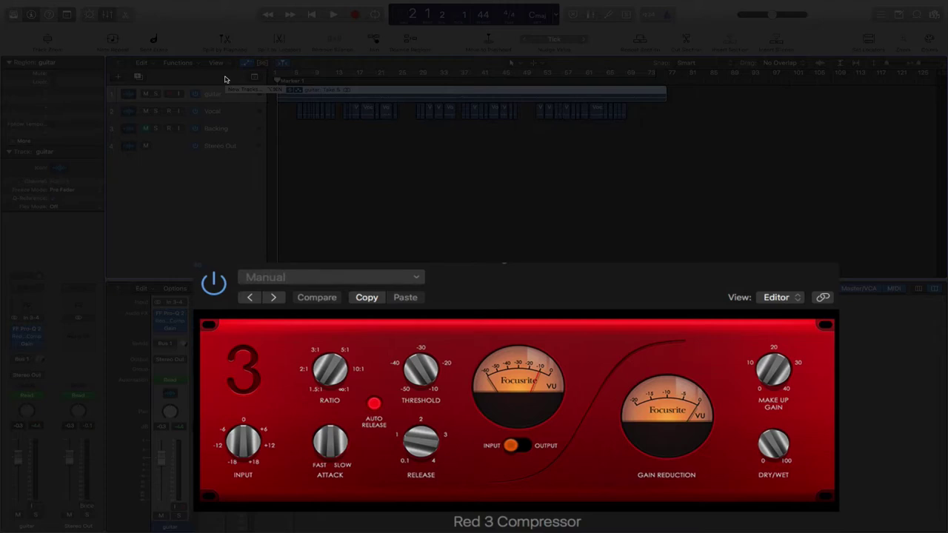
key(space)
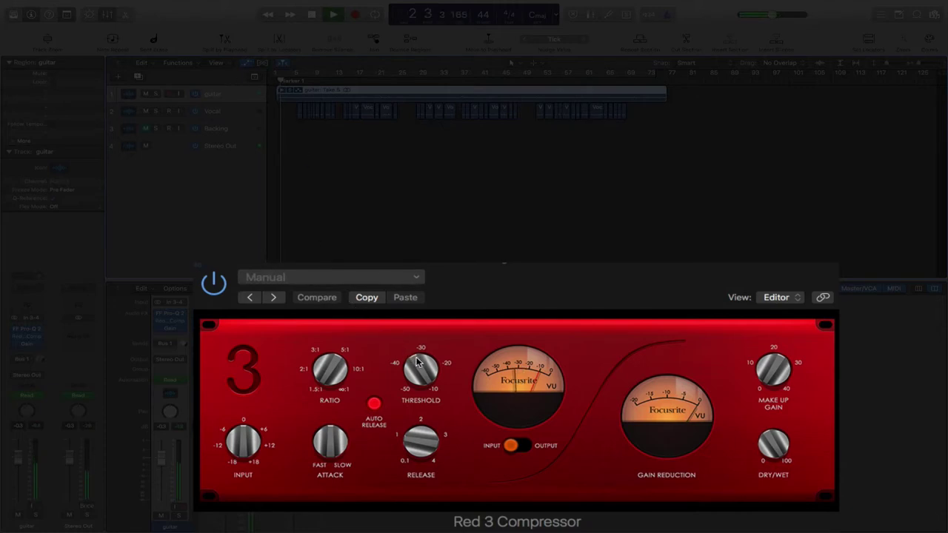
drag(419, 361, 430, 388)
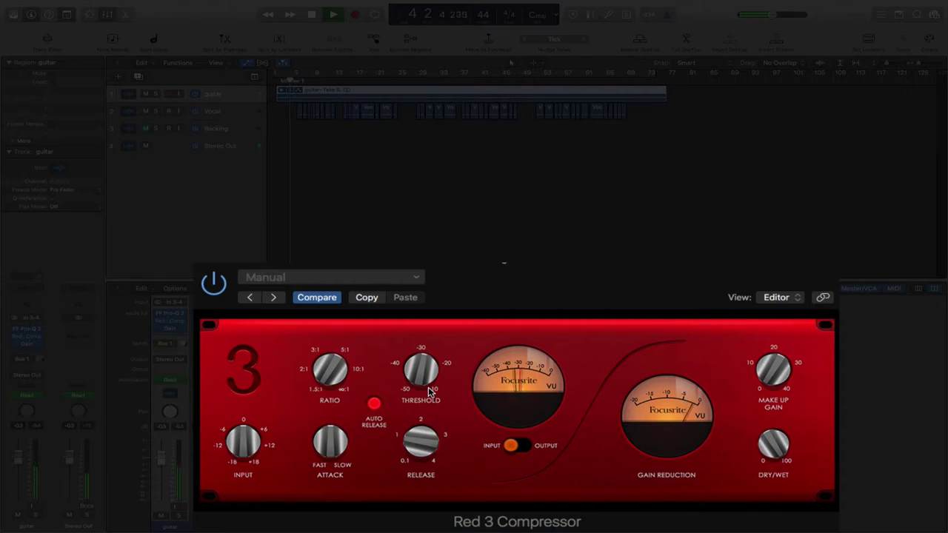
key(space)
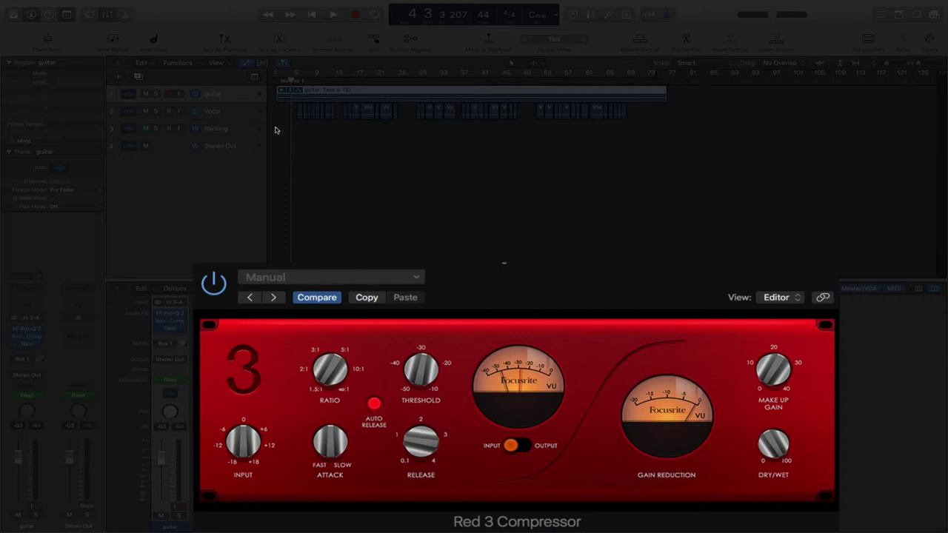
Replay from bar 2 while raising the guitar compressor's ratio to about 2:1, and stop playback.
click(278, 82)
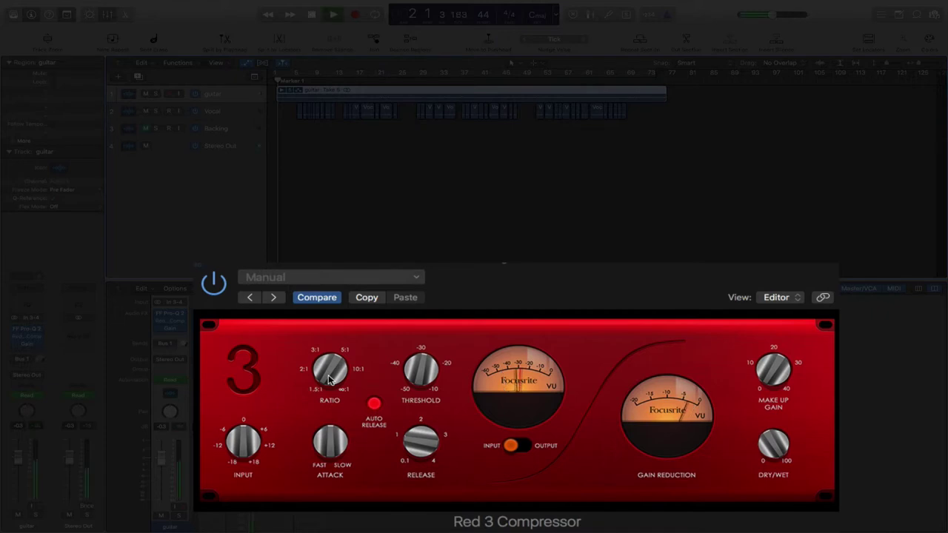
key(space)
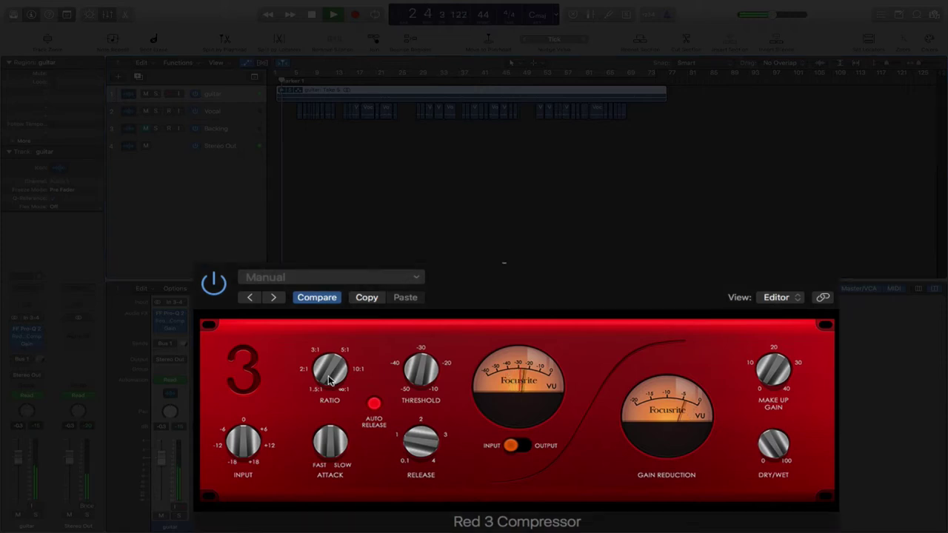
click(339, 294)
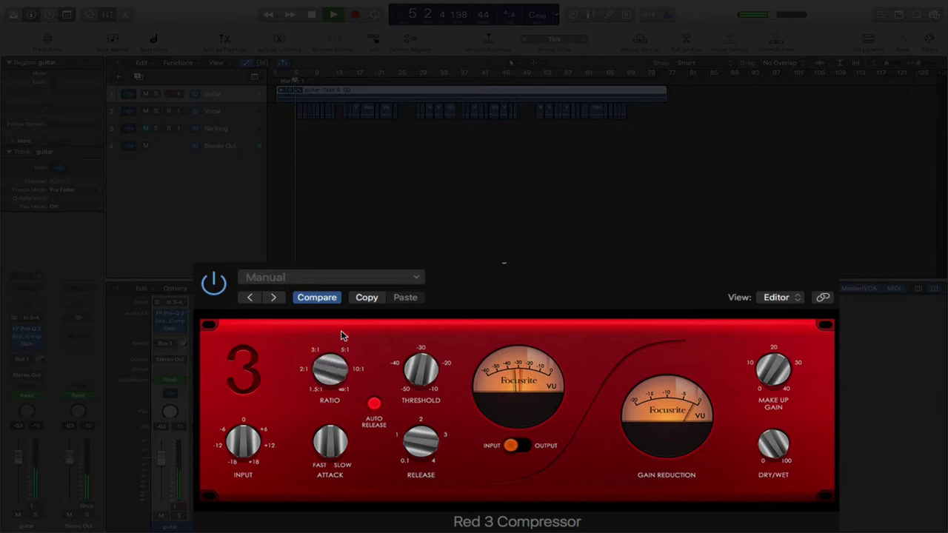
key(space)
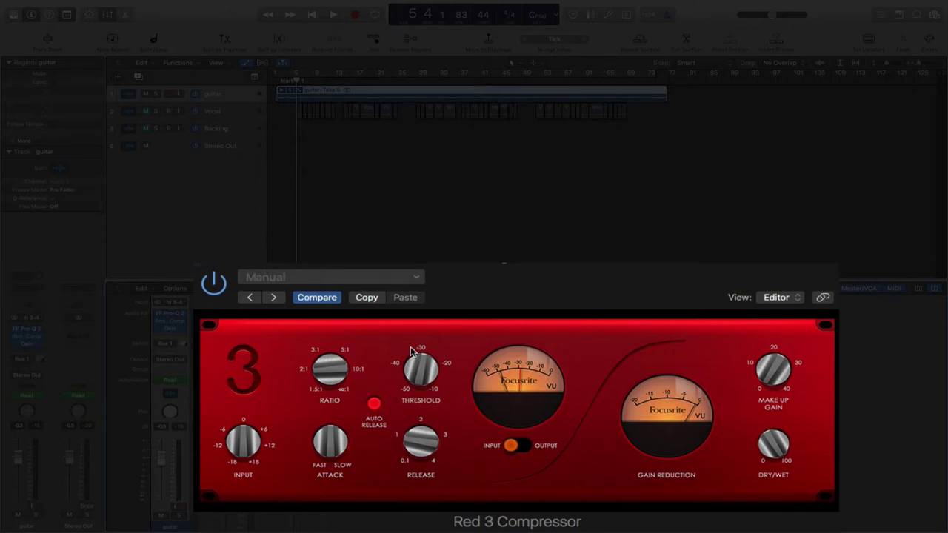
Resume playback from bar 5, switch the compressor's meter to output, and raise the make-up gain to about 10.
key(space)
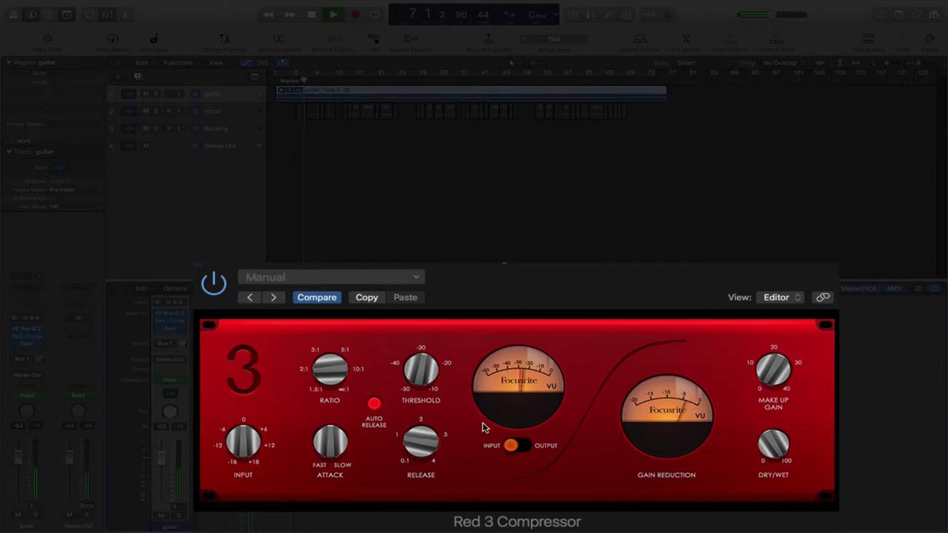
click(518, 447)
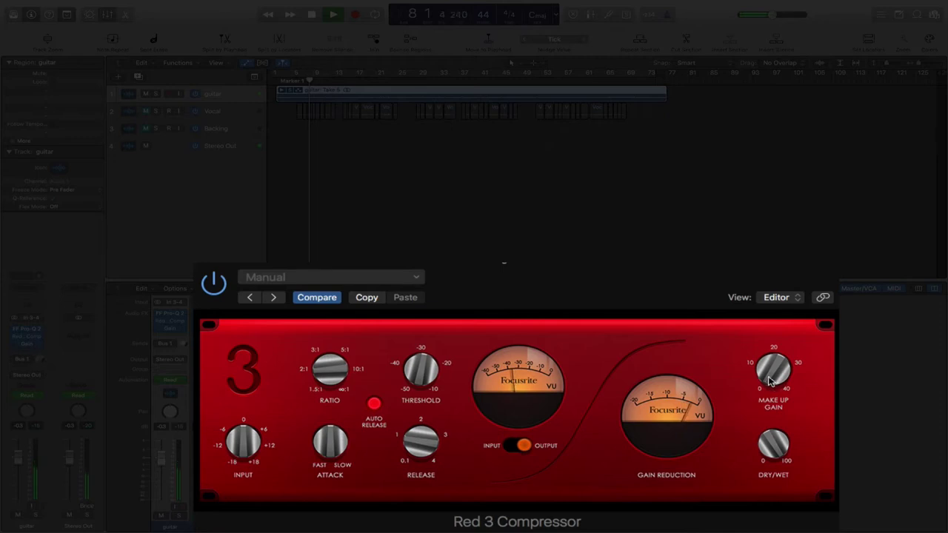
drag(765, 377, 753, 364)
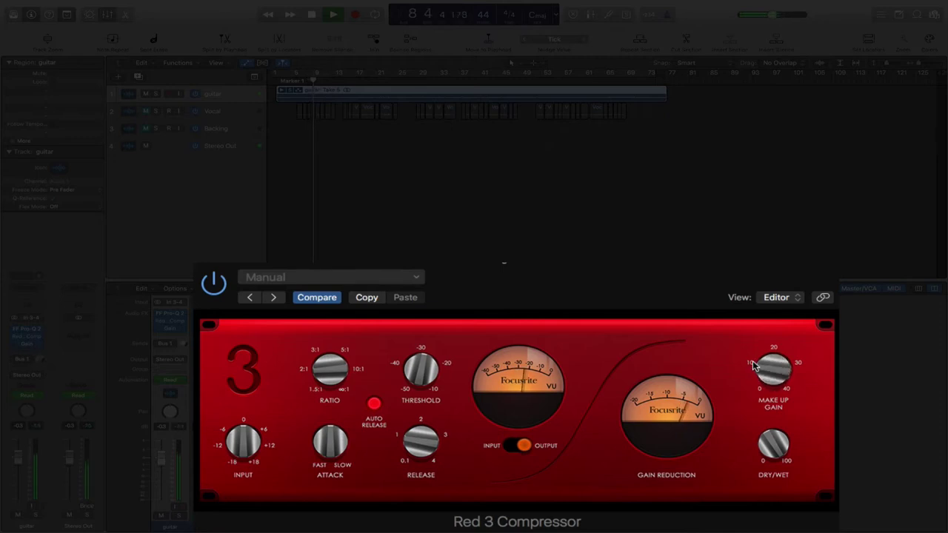
key(space)
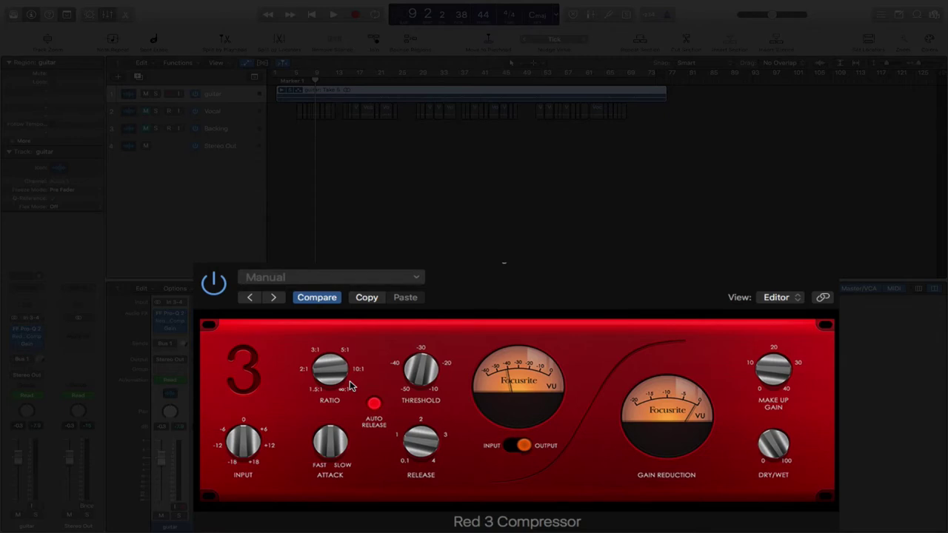
Resume playback from bar 9, compare ratios of about 3:1 and 2:1, leave about 2:1, and close the guitar compressor.
key(space)
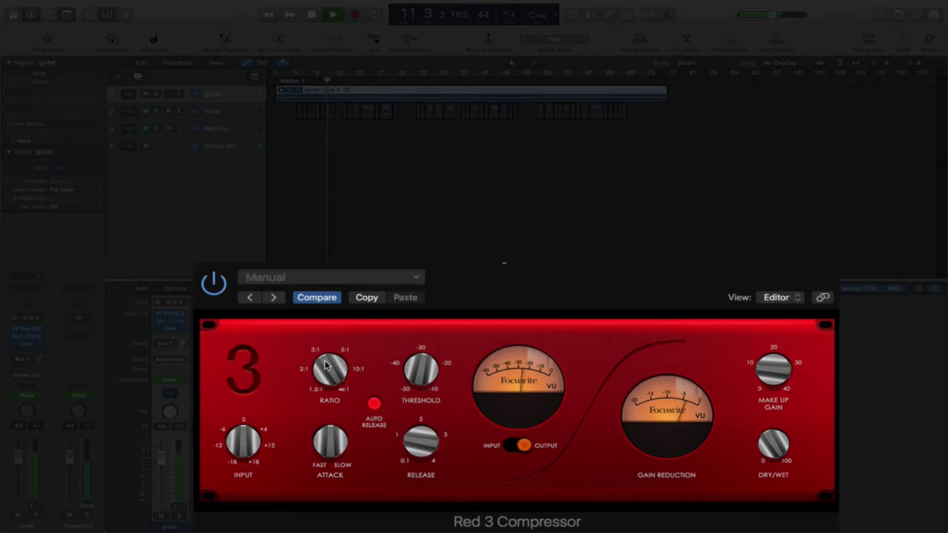
drag(324, 366, 323, 418)
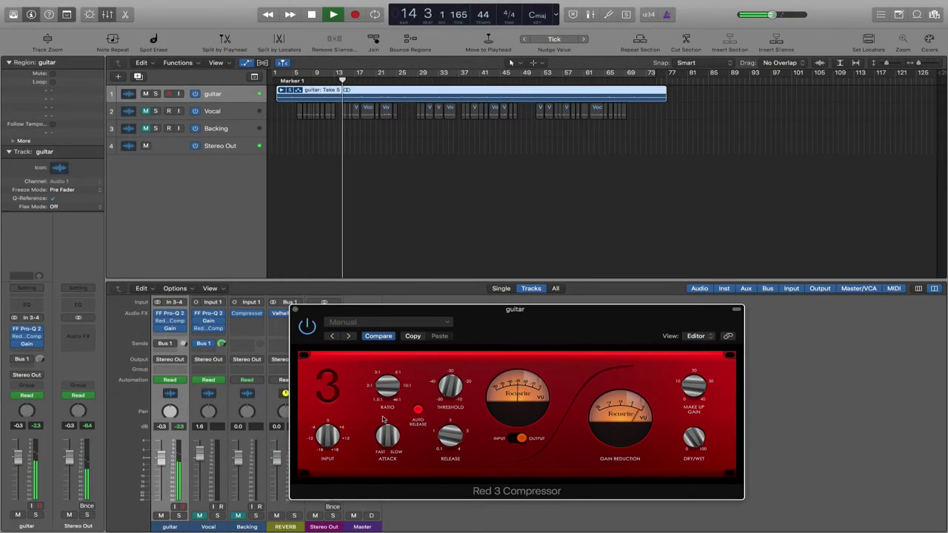
key(space)
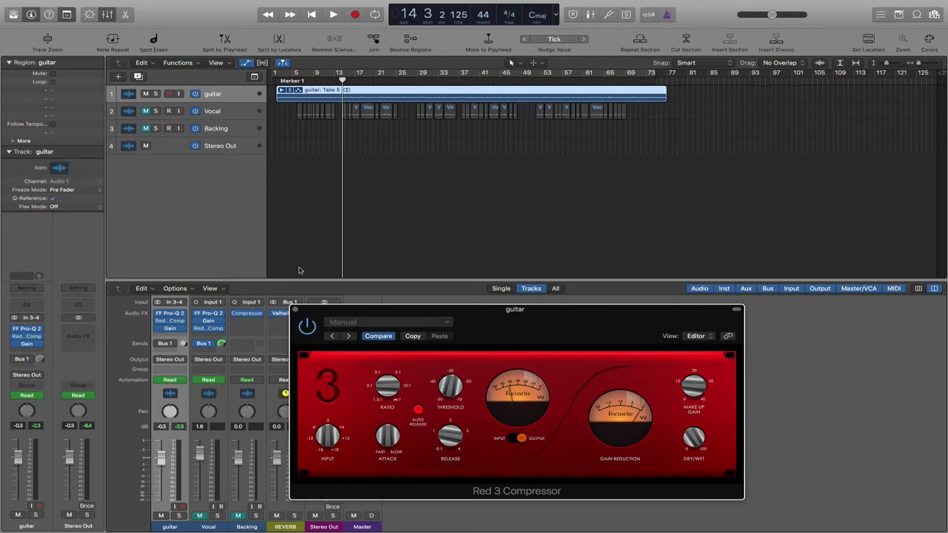
click(296, 310)
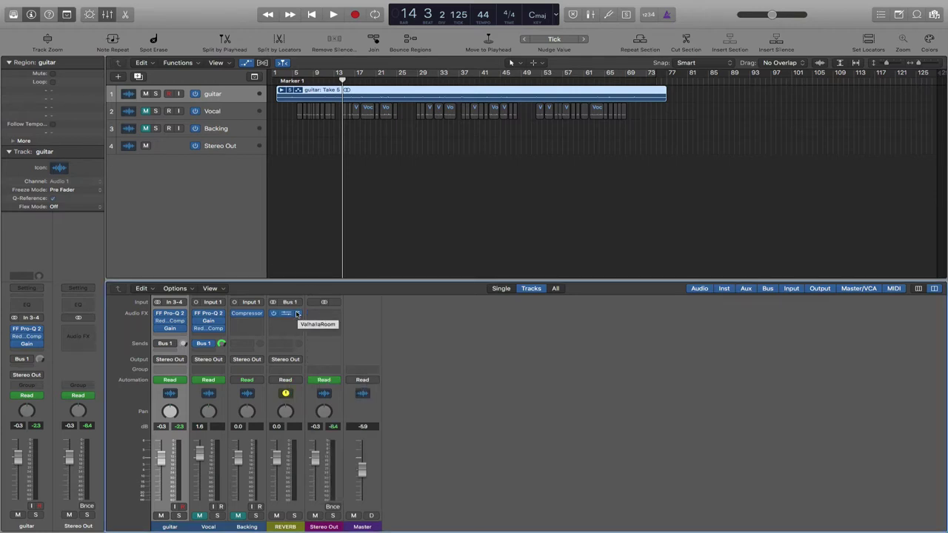
Open and close the Vocal channel's Red 3 Compressor, and examine the controls of the Backing channel's Compressor.
click(215, 330)
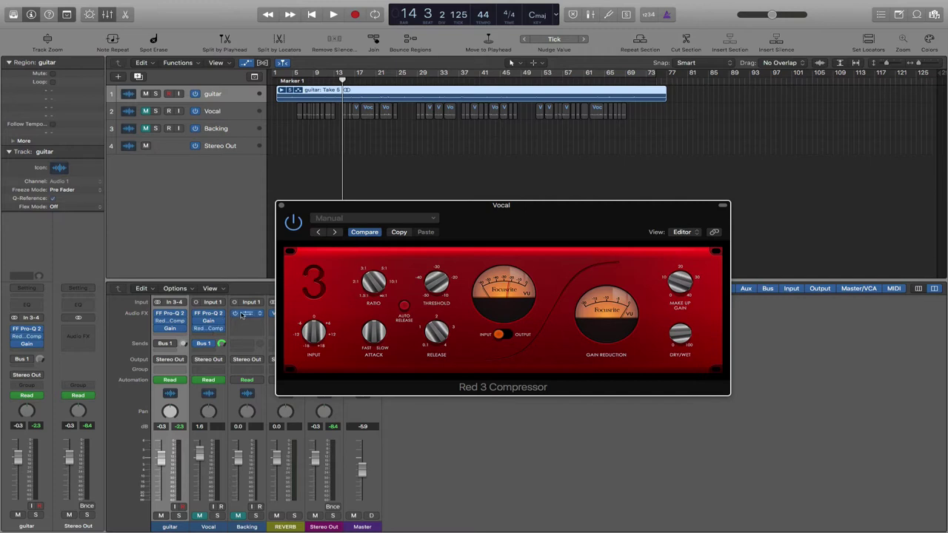
click(280, 205)
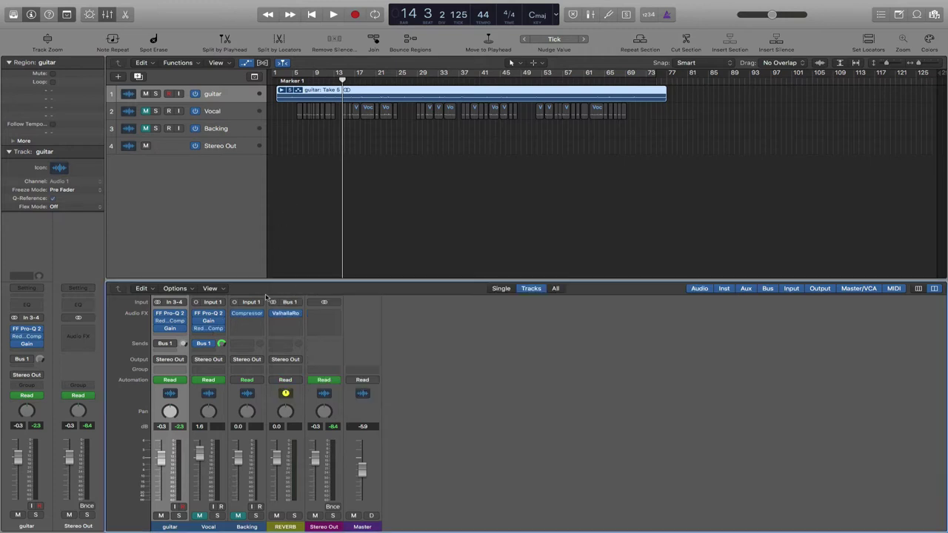
click(250, 314)
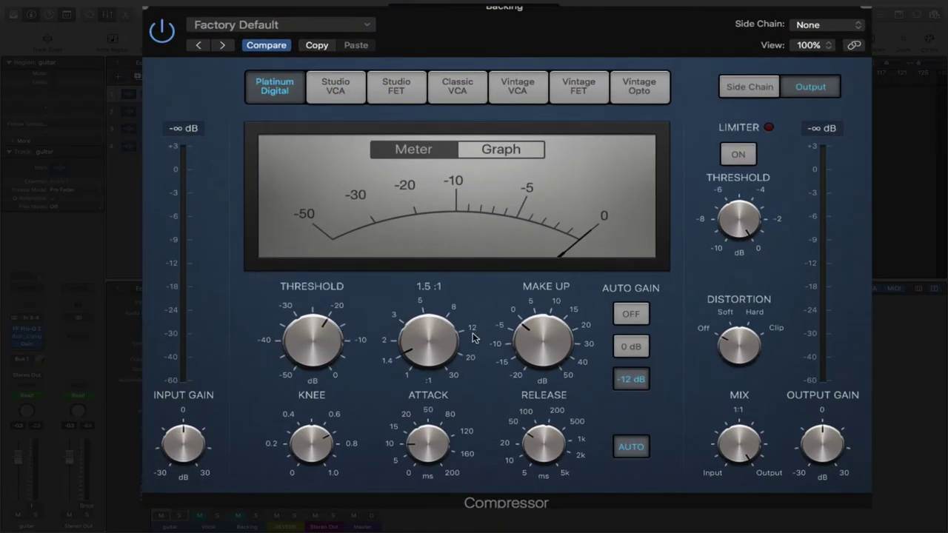
mouse_move(557, 344)
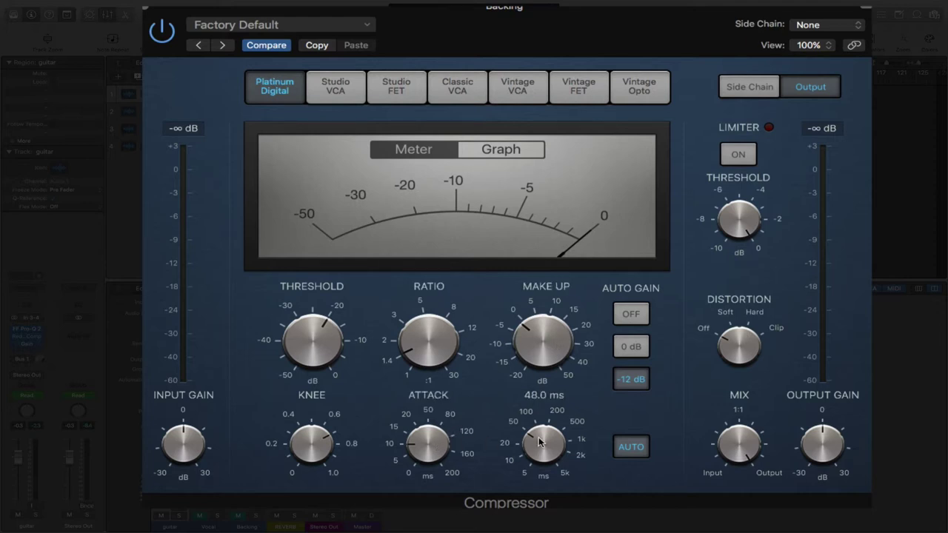
mouse_move(306, 453)
Preview the Backing Compressor's Studio VCA and Vintage FET models, return to Platinum Digital, and close the window.
click(347, 88)
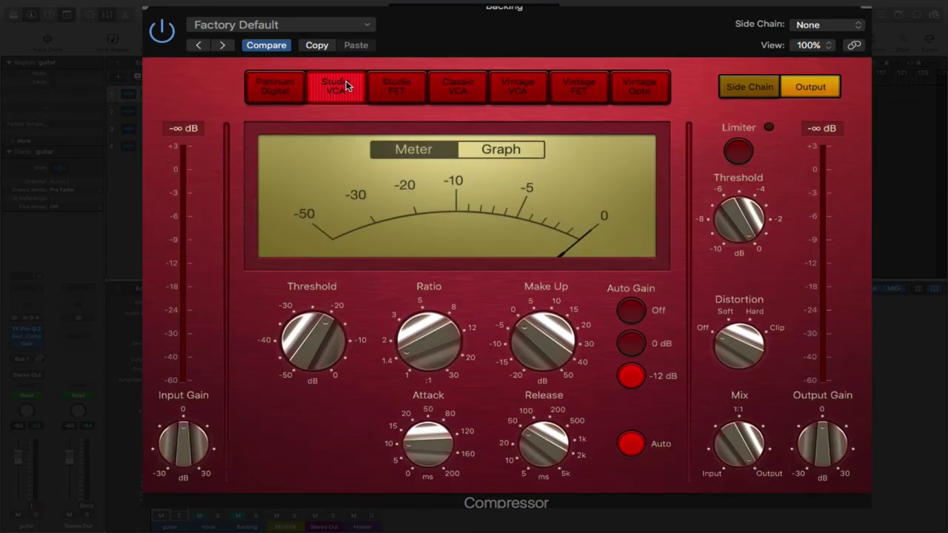
click(585, 95)
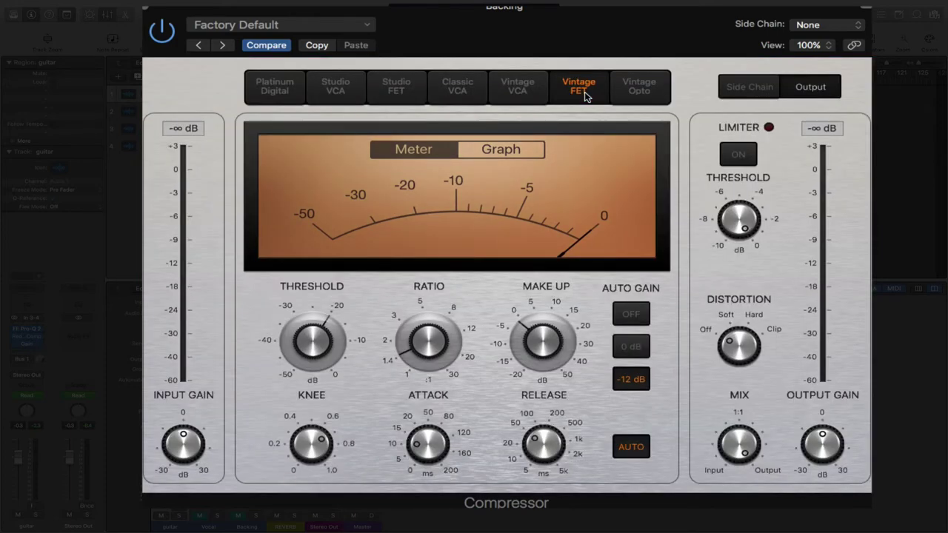
click(277, 88)
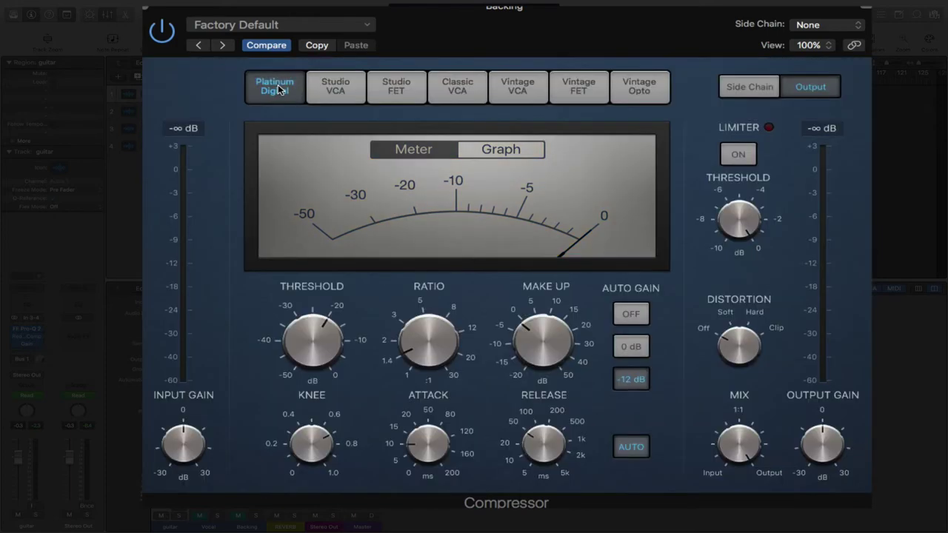
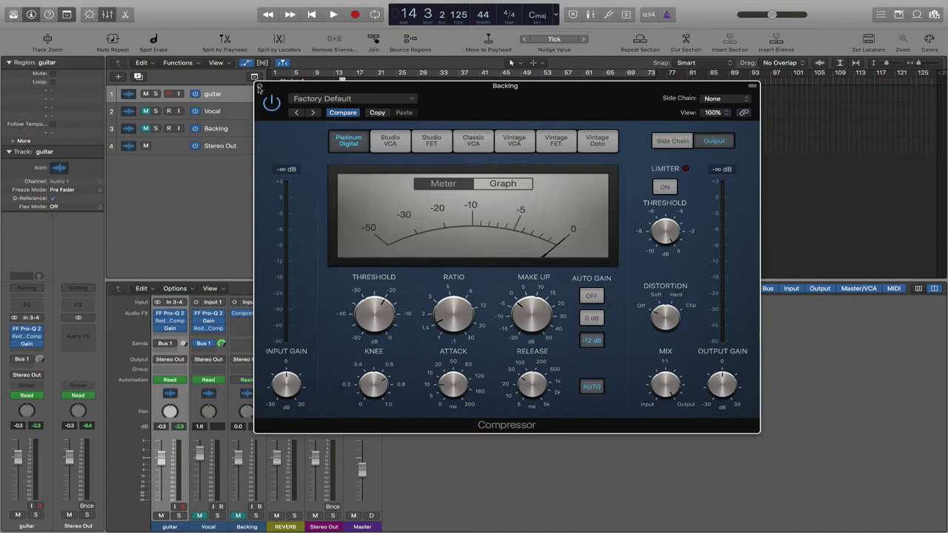
click(258, 87)
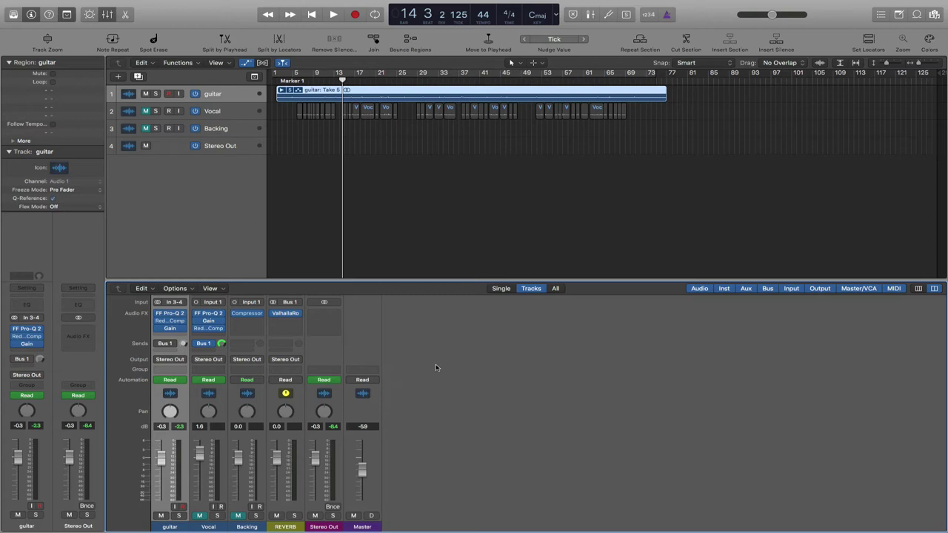
Replace the guitar channel's Red 3 Compressor with MJUC, open it, and switch it to the Mk2 model.
click(184, 322)
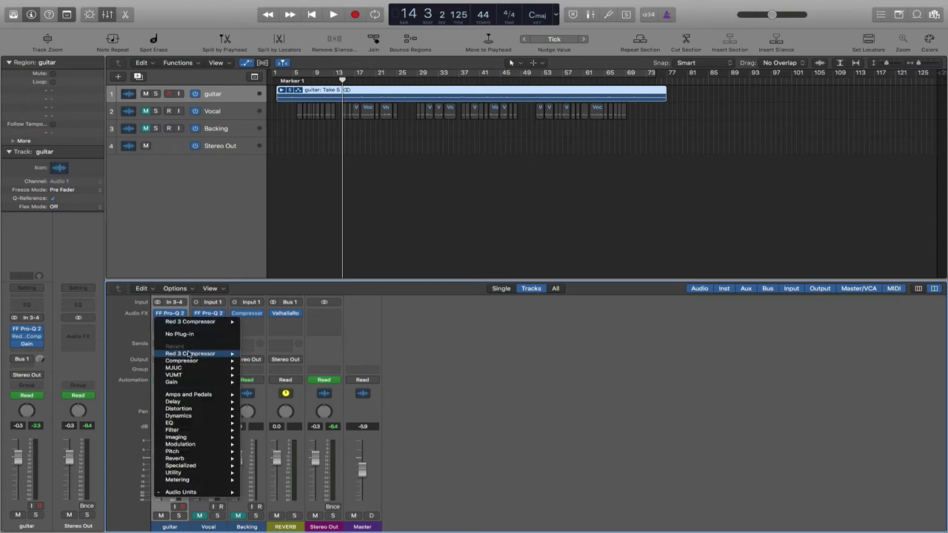
click(252, 368)
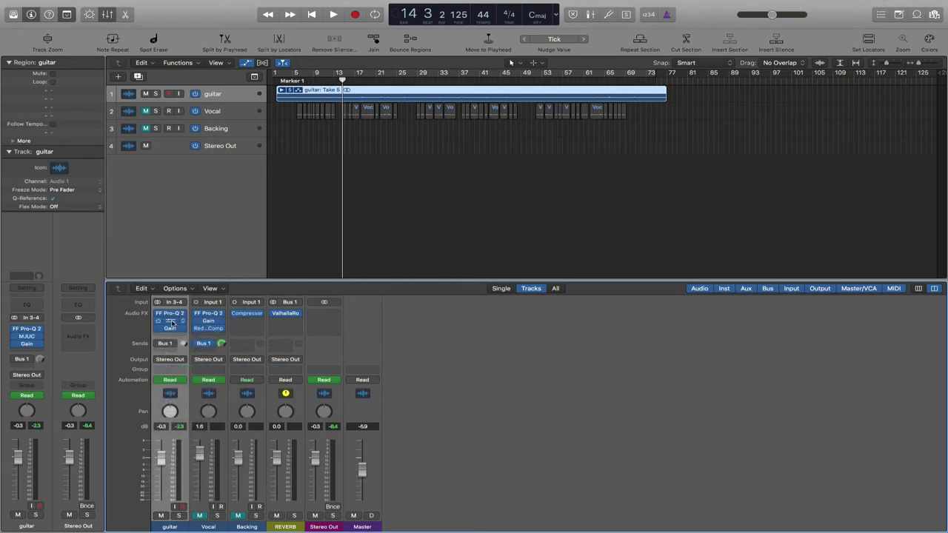
click(172, 322)
drag(332, 34, 567, 207)
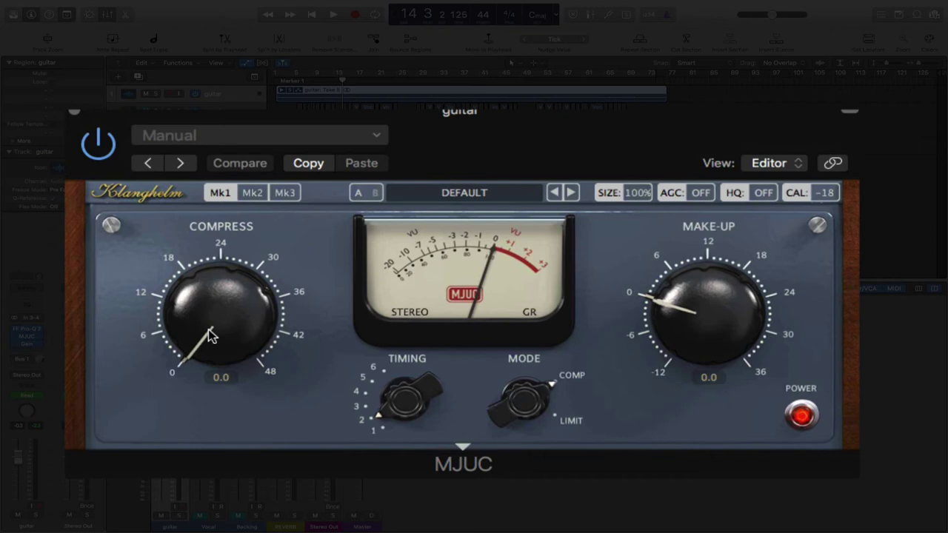
click(252, 193)
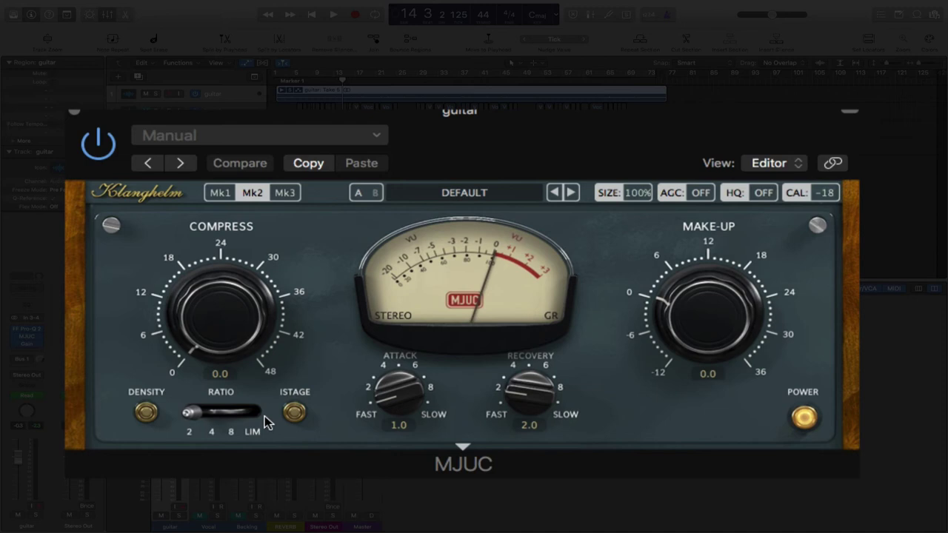
Preview MJUC's Mk3 model on the guitar channel and toggle its High Ratio option on and off.
click(285, 196)
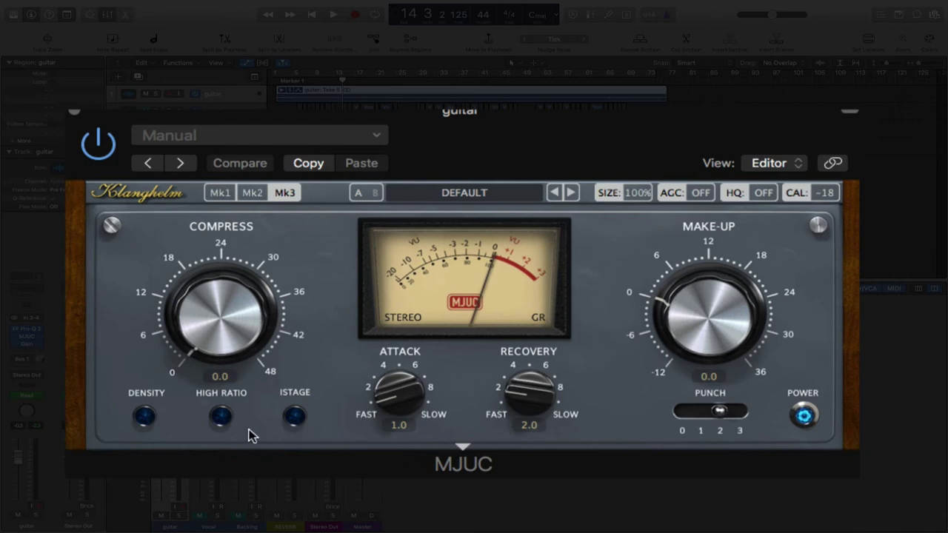
click(221, 418)
click(222, 420)
Try higher ratio settings on MJUC's Mk2 model, switch the compressor to the Mk1 model, and close its window.
click(253, 194)
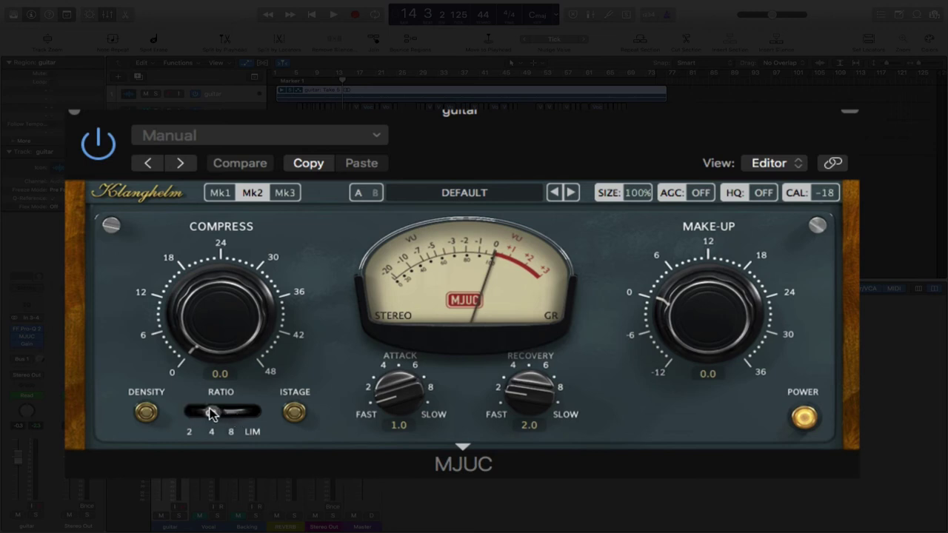
click(239, 413)
click(219, 194)
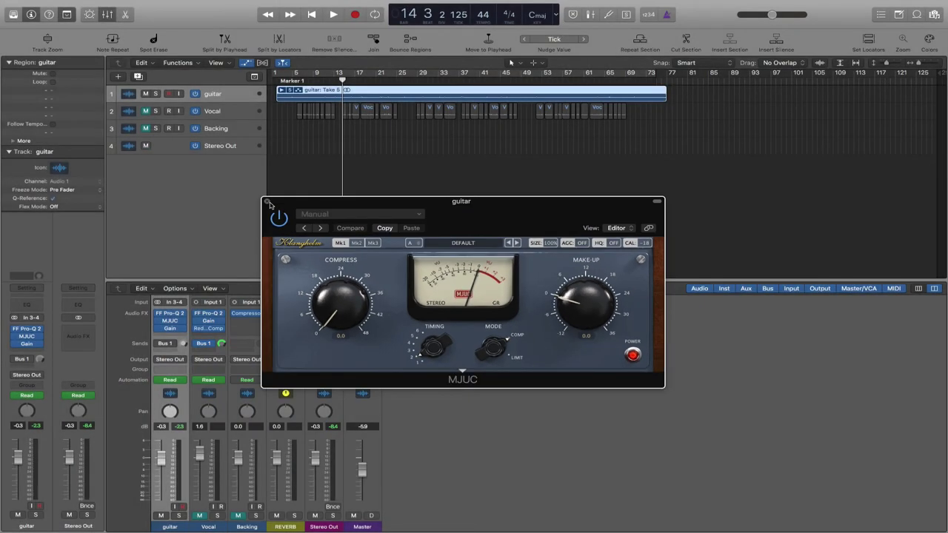
click(269, 202)
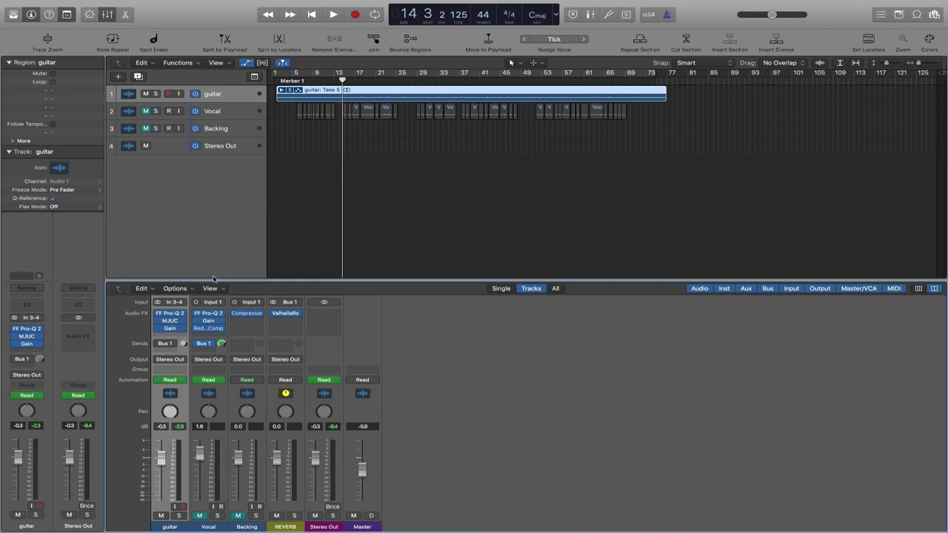
Open the Red 3 Compressor on the Vocal channel, review its controls, and close its window.
click(210, 333)
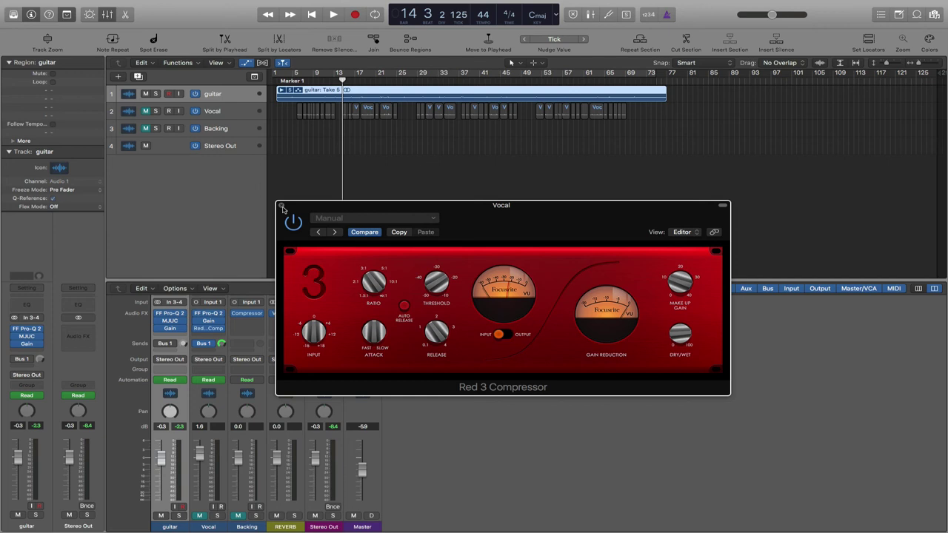
click(282, 206)
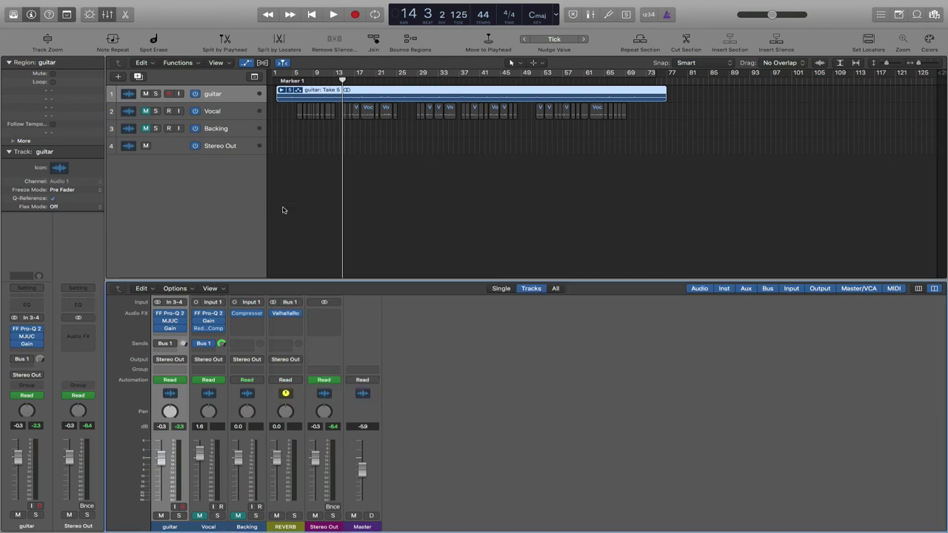